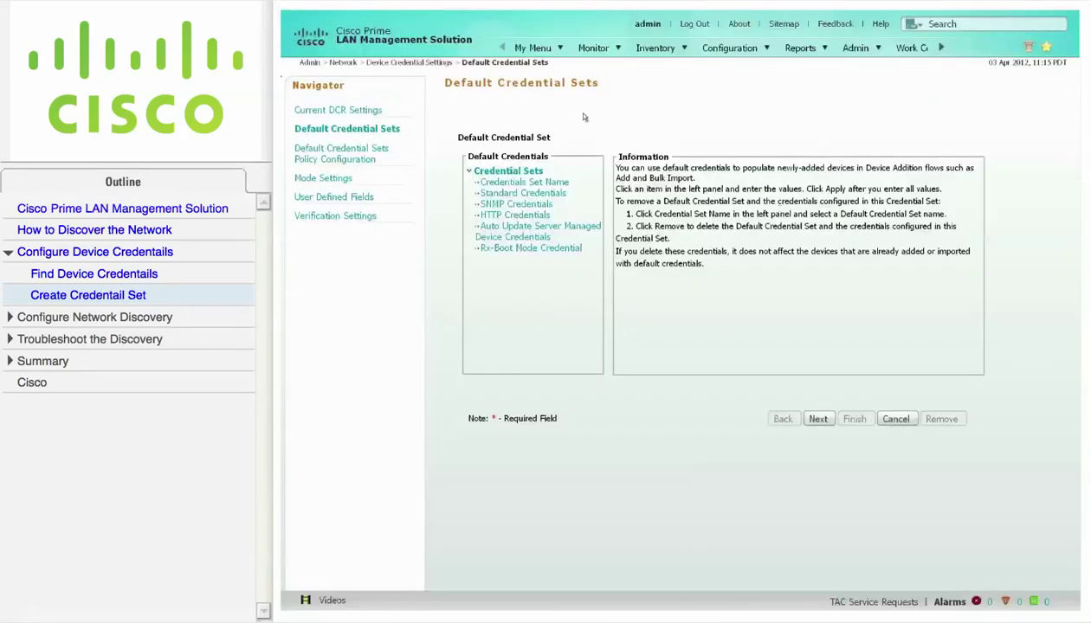
Start a new credential set named Dan and continue to the login credentials.
click(540, 183)
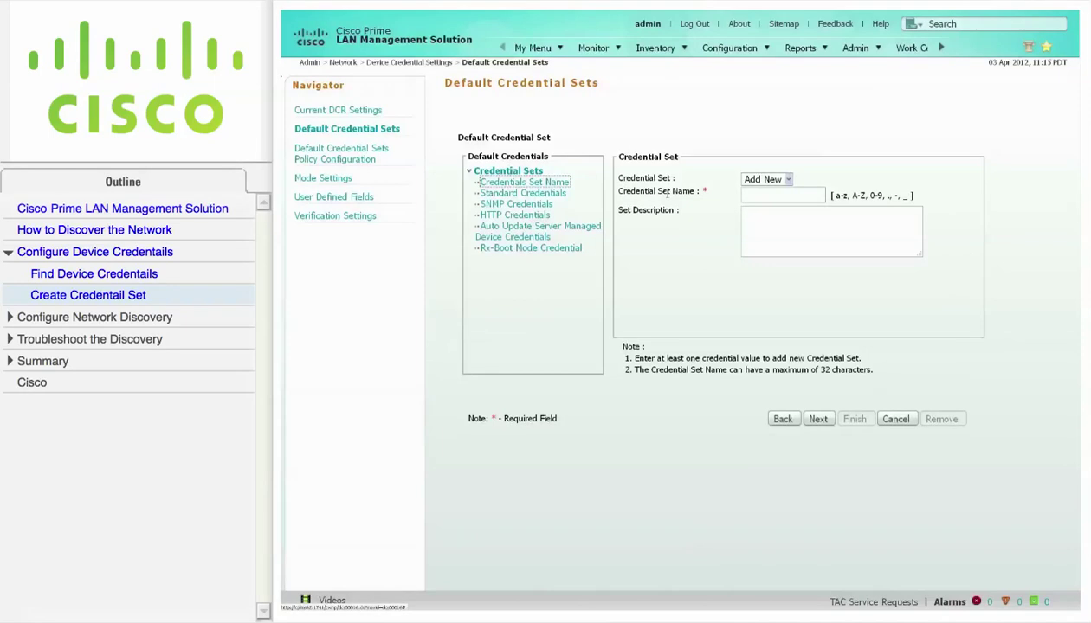
click(763, 196)
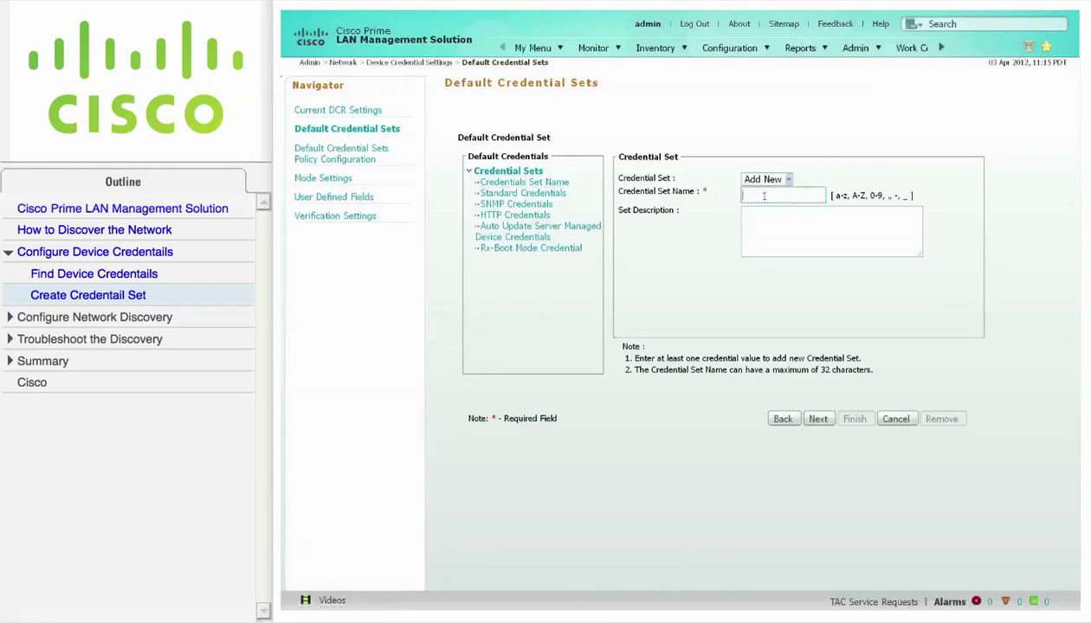
text(Dan)
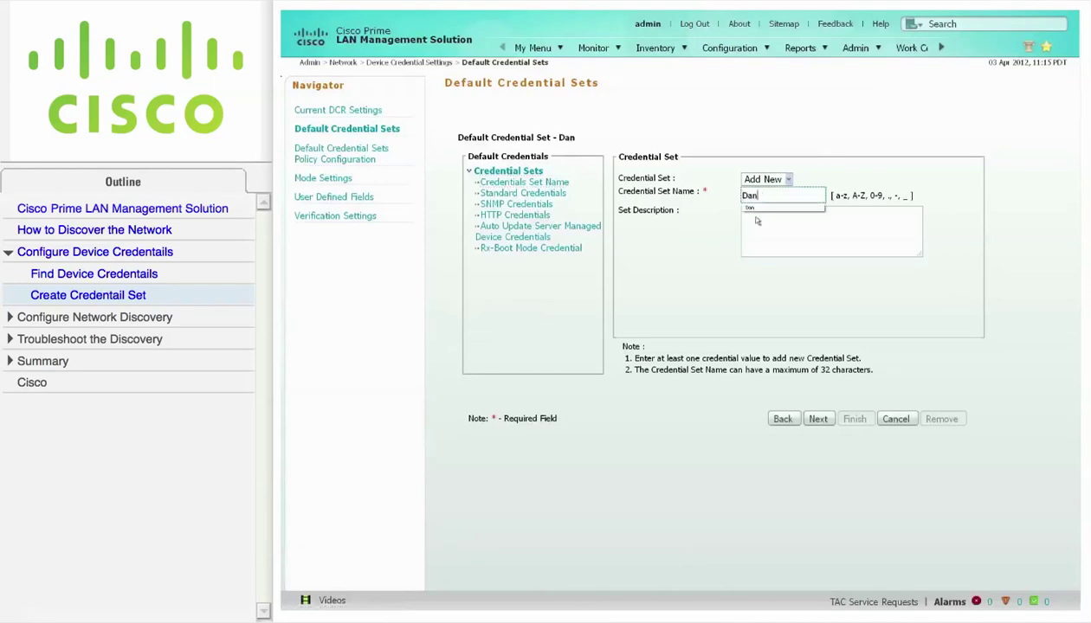
click(819, 419)
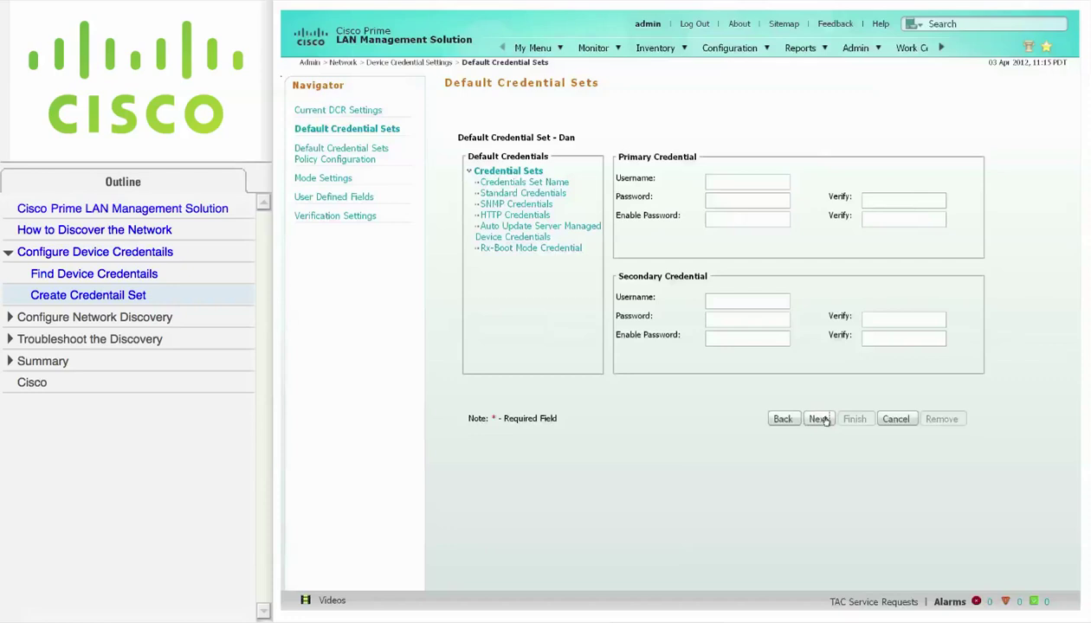
Enter and confirm the primary password, then enter the enable password.
click(723, 204)
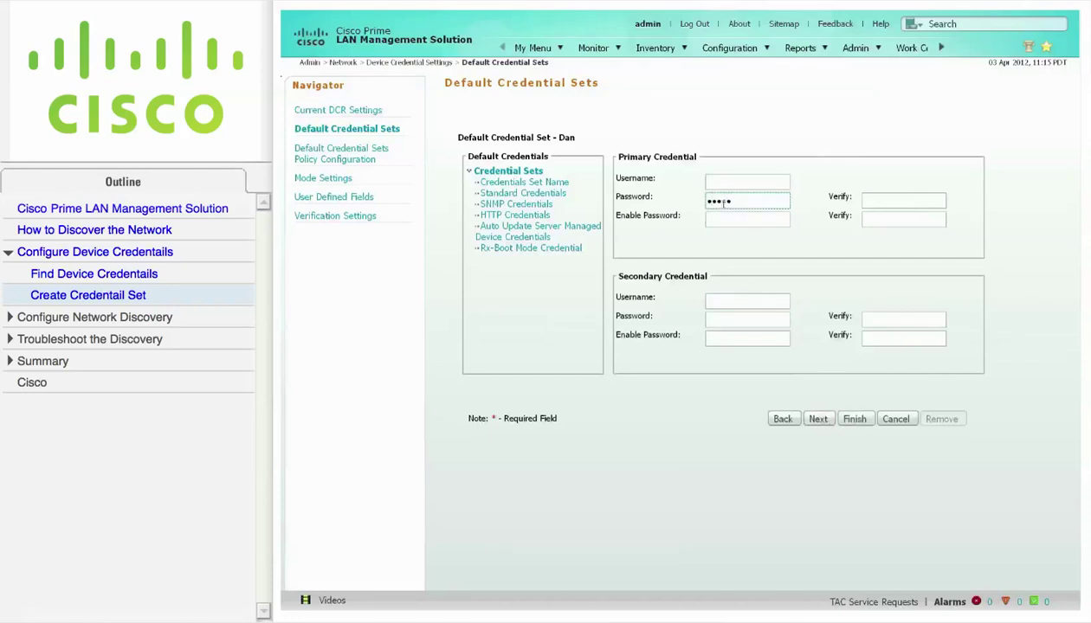
key(Tab)
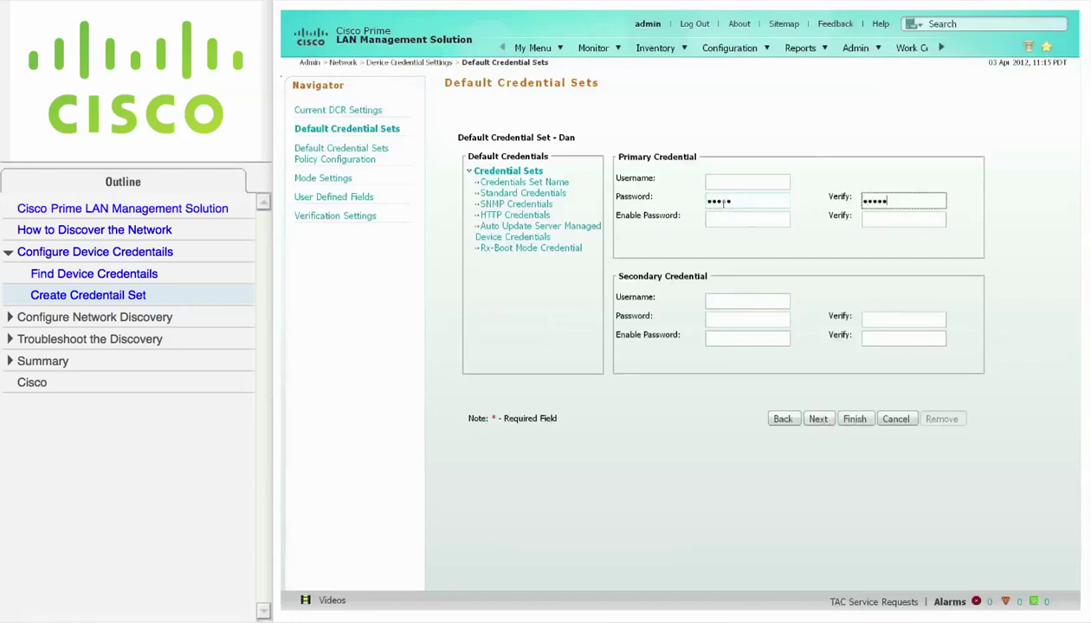
key(Tab)
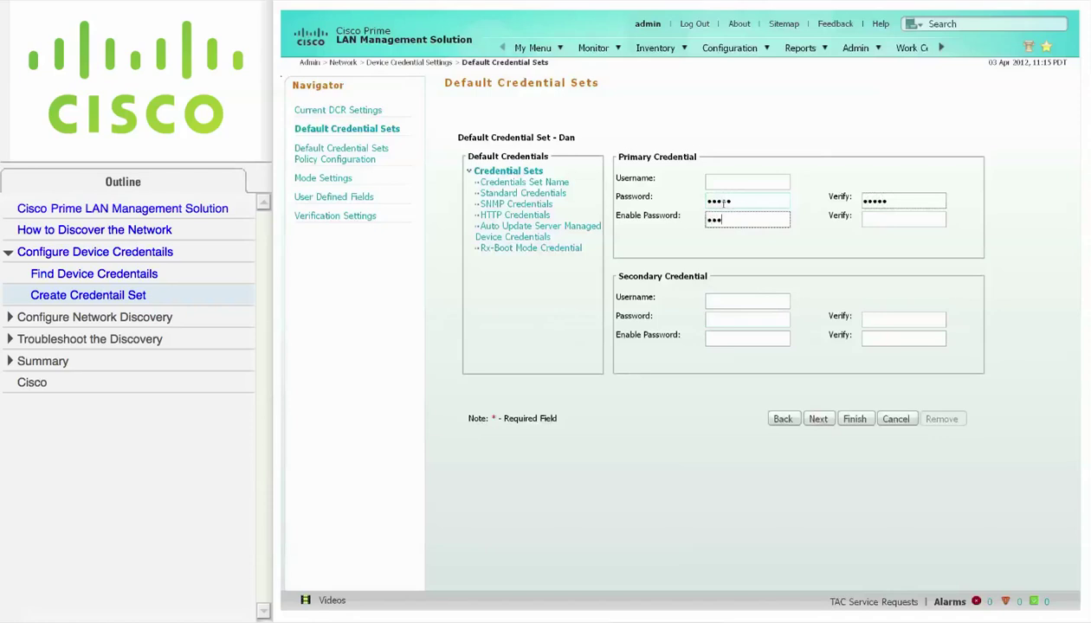
key(Tab)
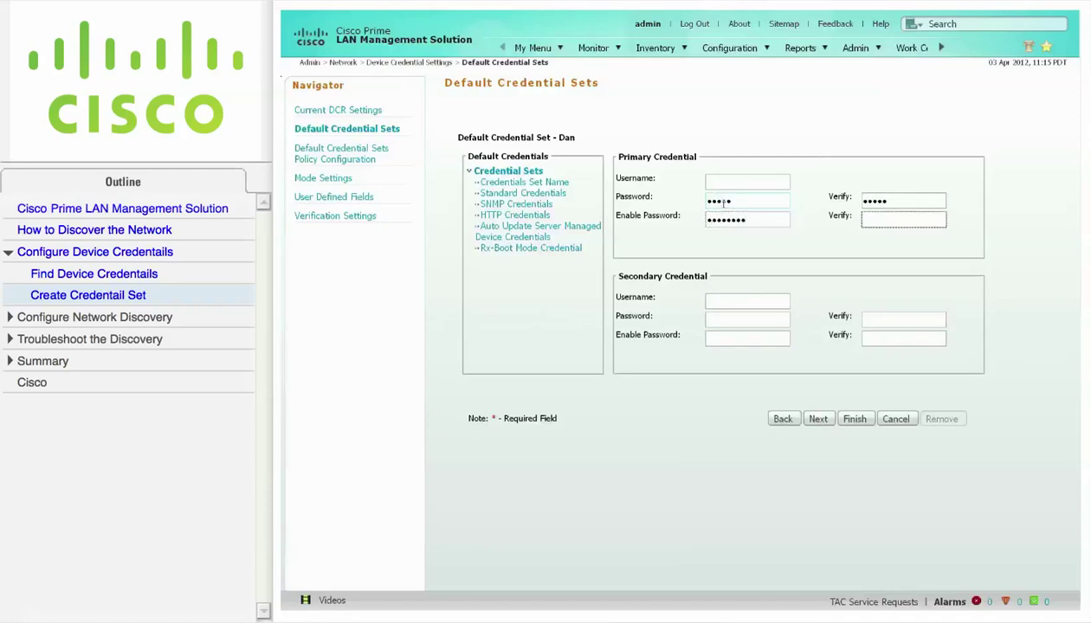
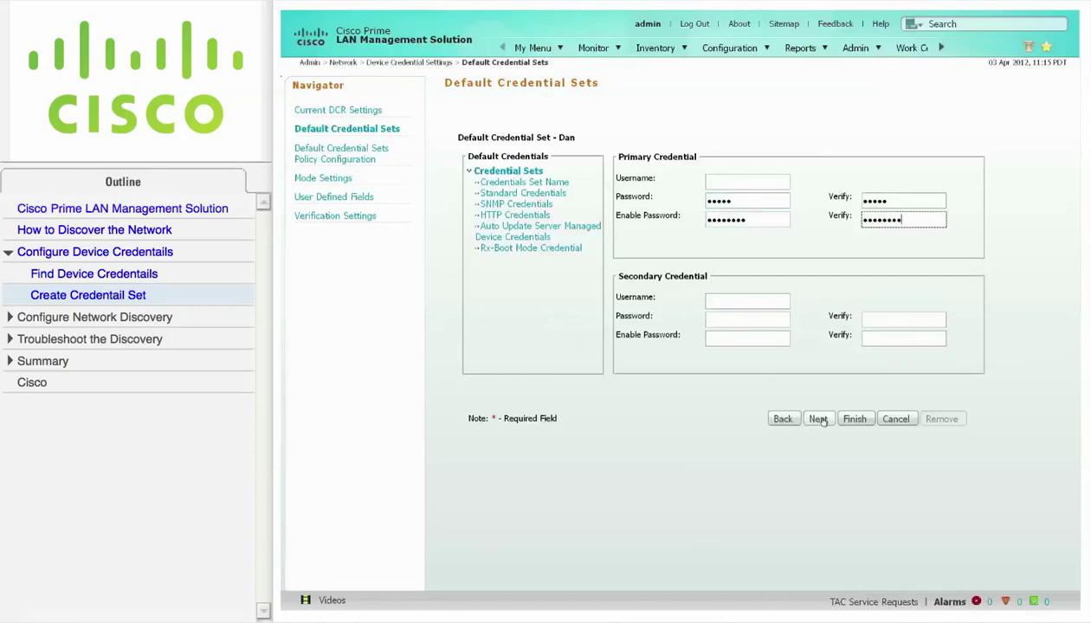
Enter and confirm the SNMP read-only and read-write community strings.
click(818, 416)
click(800, 182)
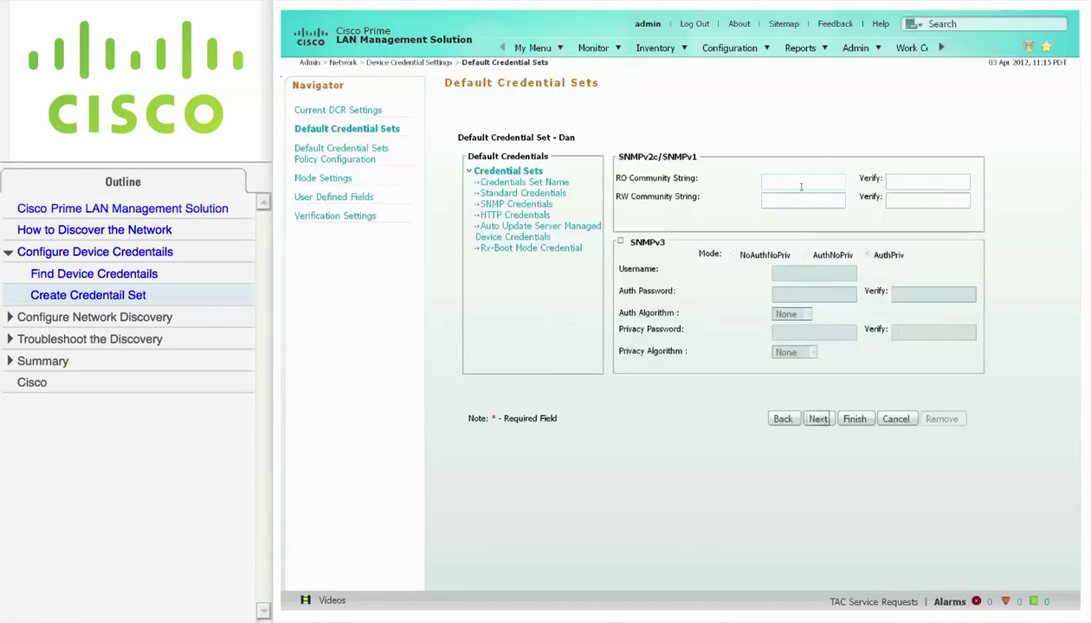
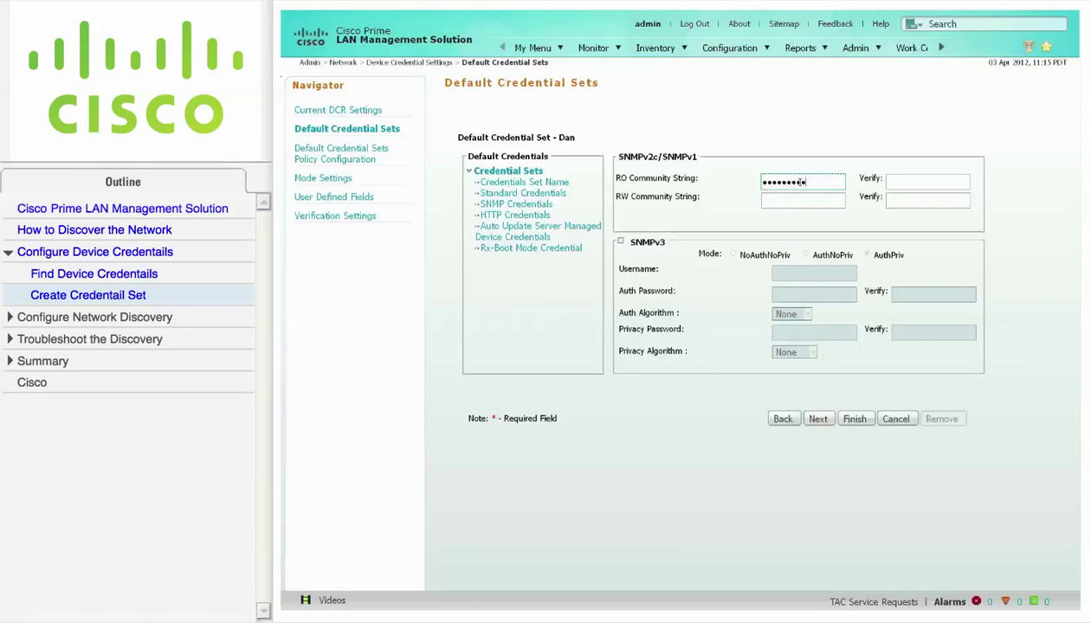
key(Tab)
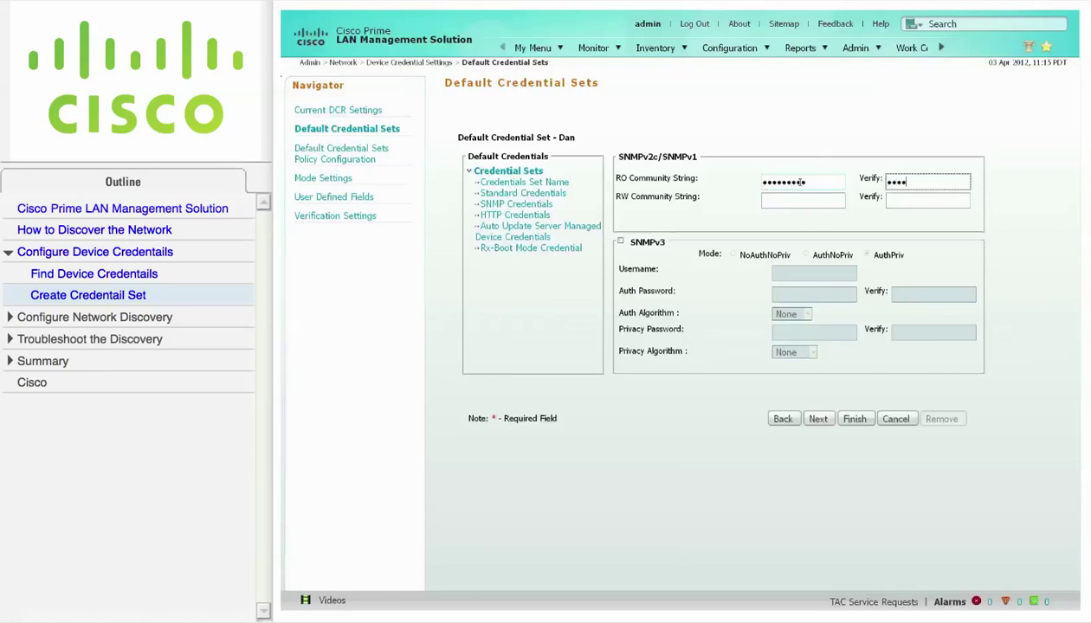
key(Tab)
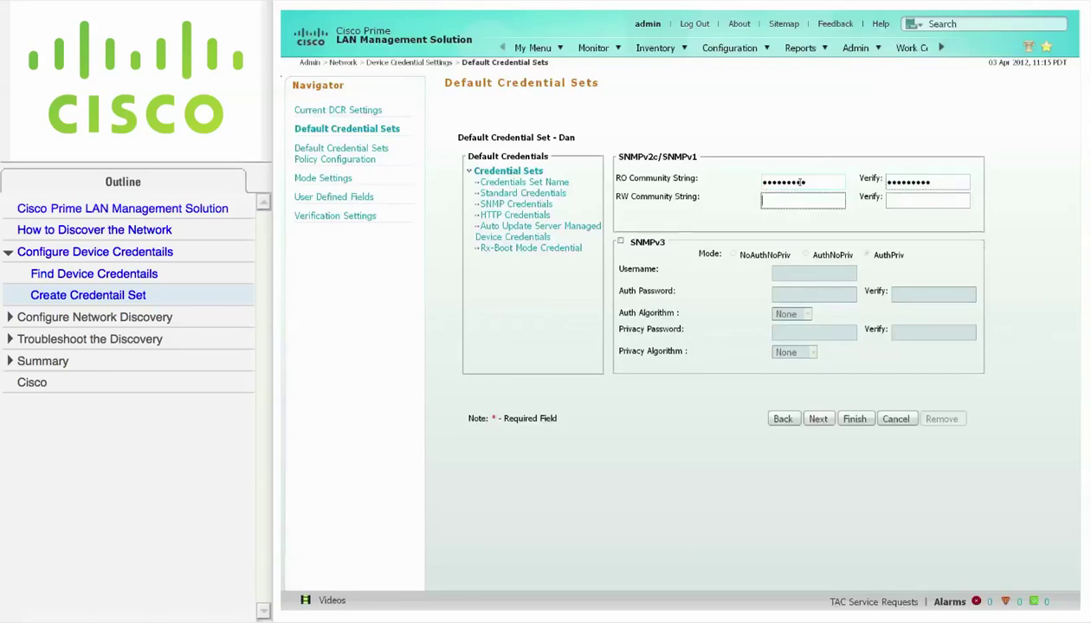
key(Tab)
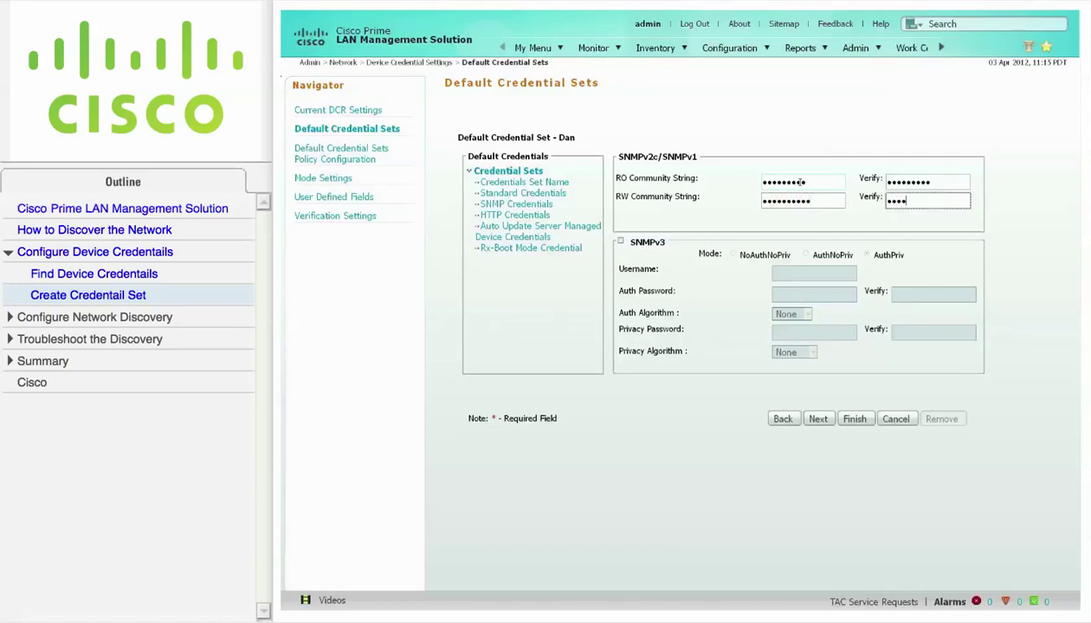
Skip past the HTTP and Auto Update credential pages to Rx-Boot mode.
click(820, 419)
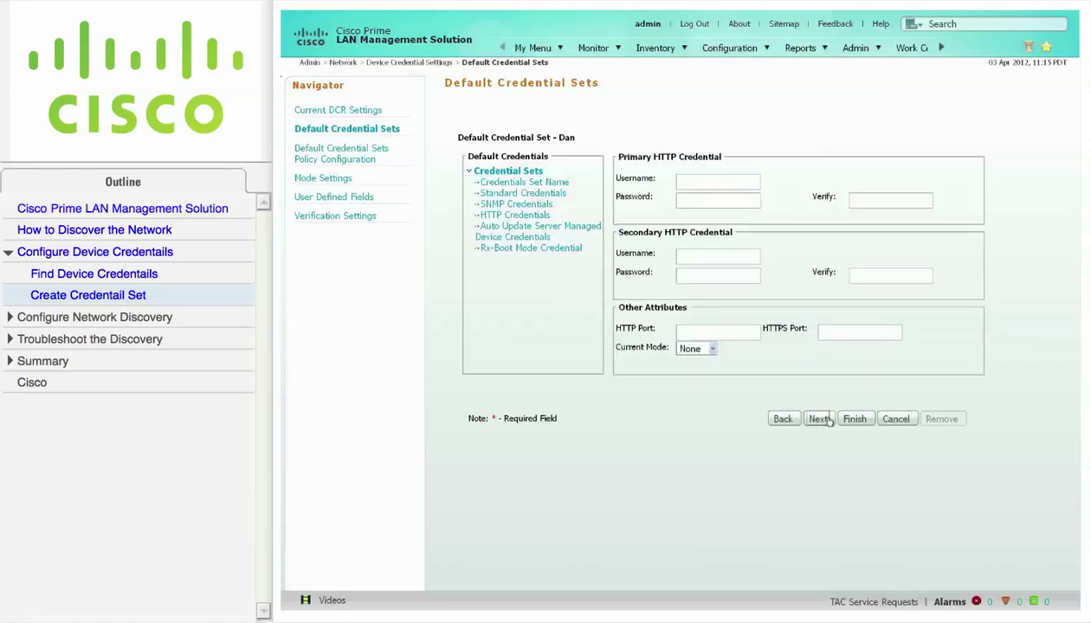
click(825, 419)
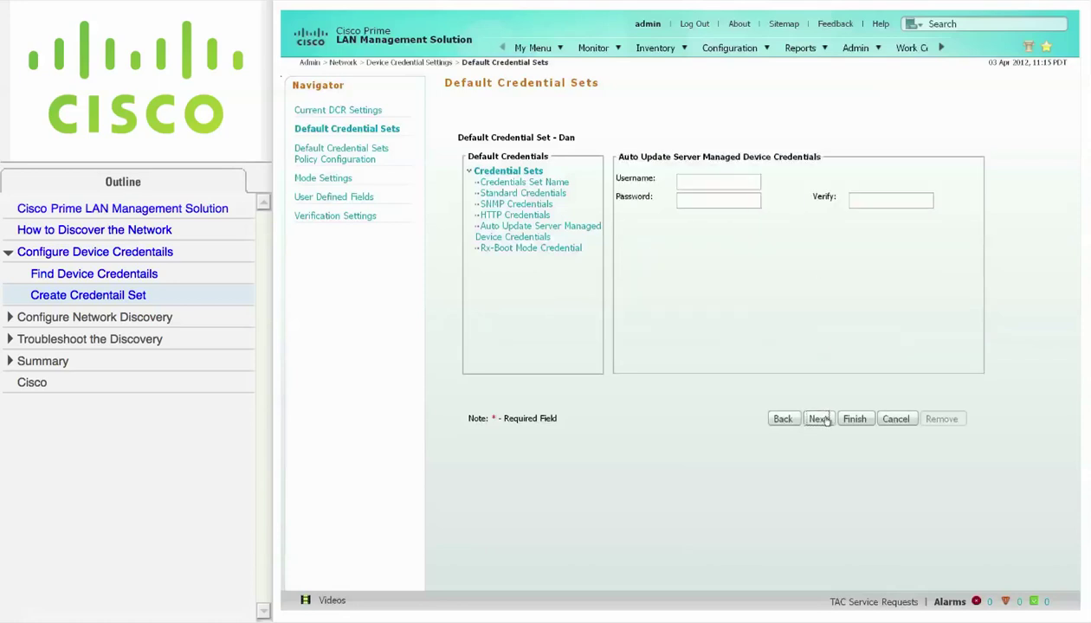
click(825, 420)
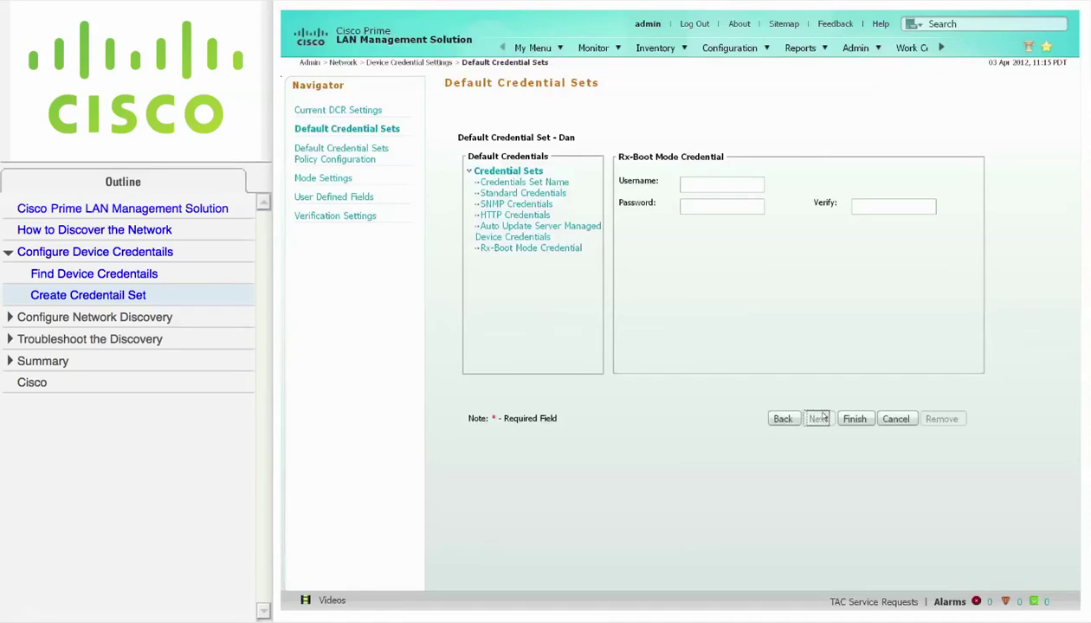
Finish and save the Dan credential set.
click(855, 420)
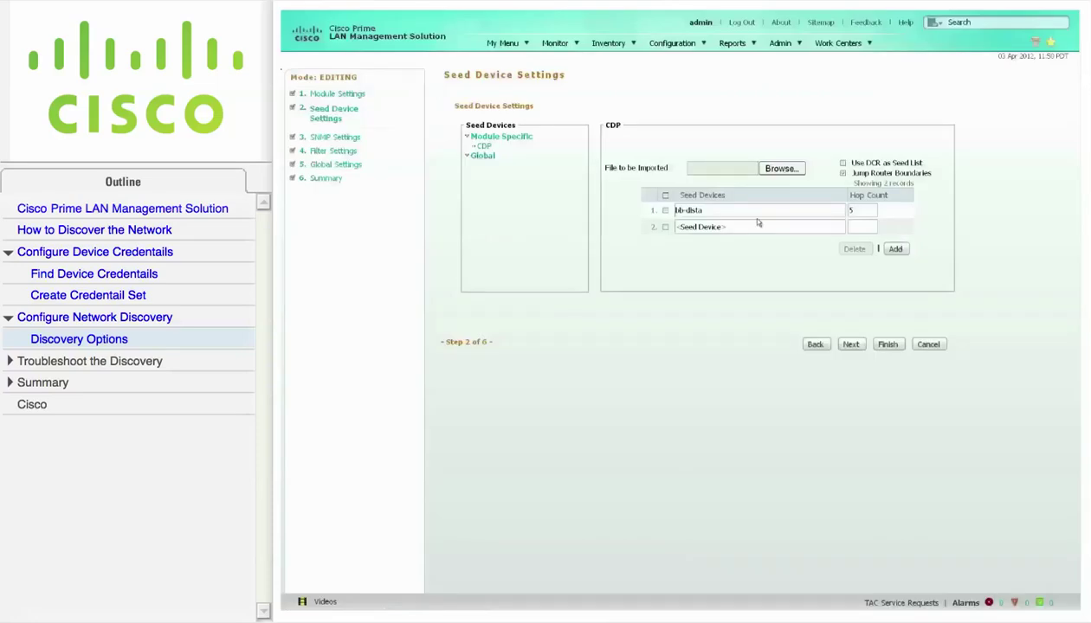
Enter bb-distb in seed row 2 with hop count 5, then proceed to SNMP settings.
drag(717, 227, 596, 227)
text(bb-distb)
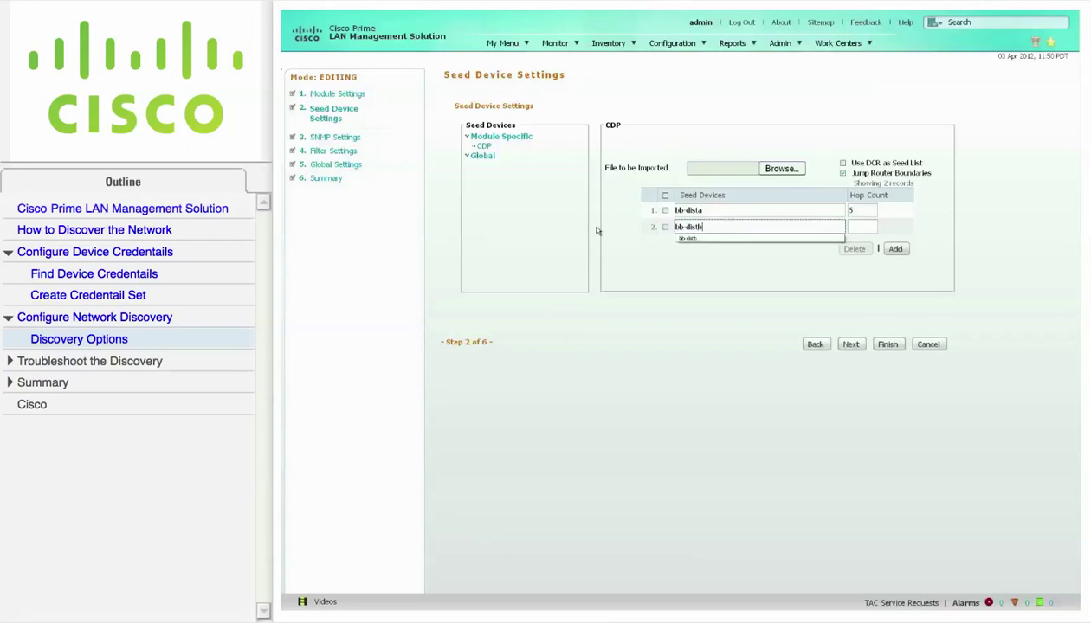
key(Down)
key(Down)
click(863, 227)
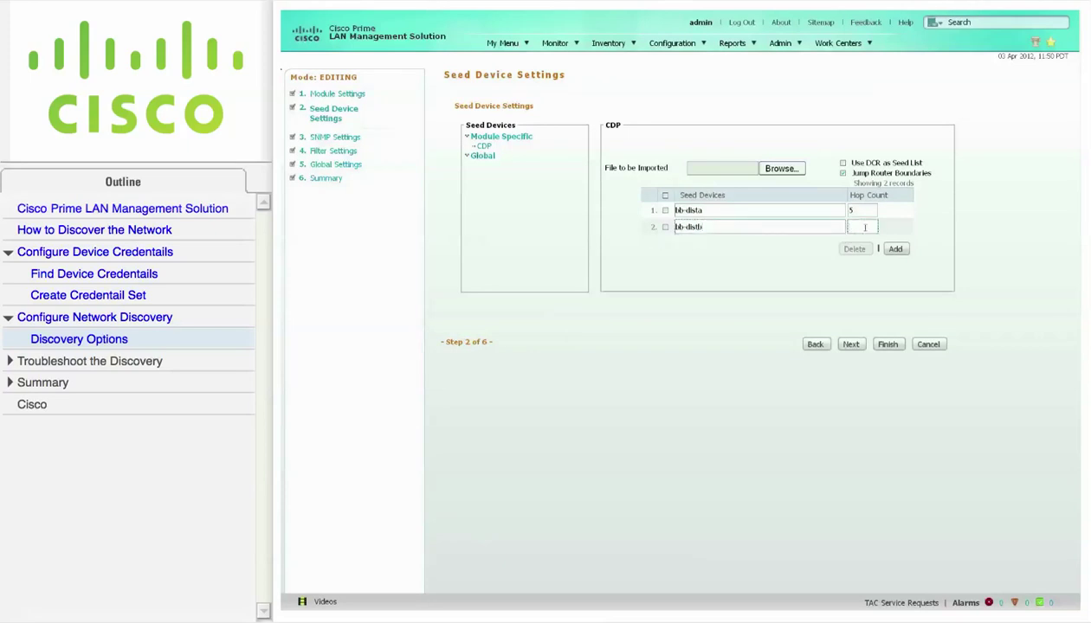
text(5)
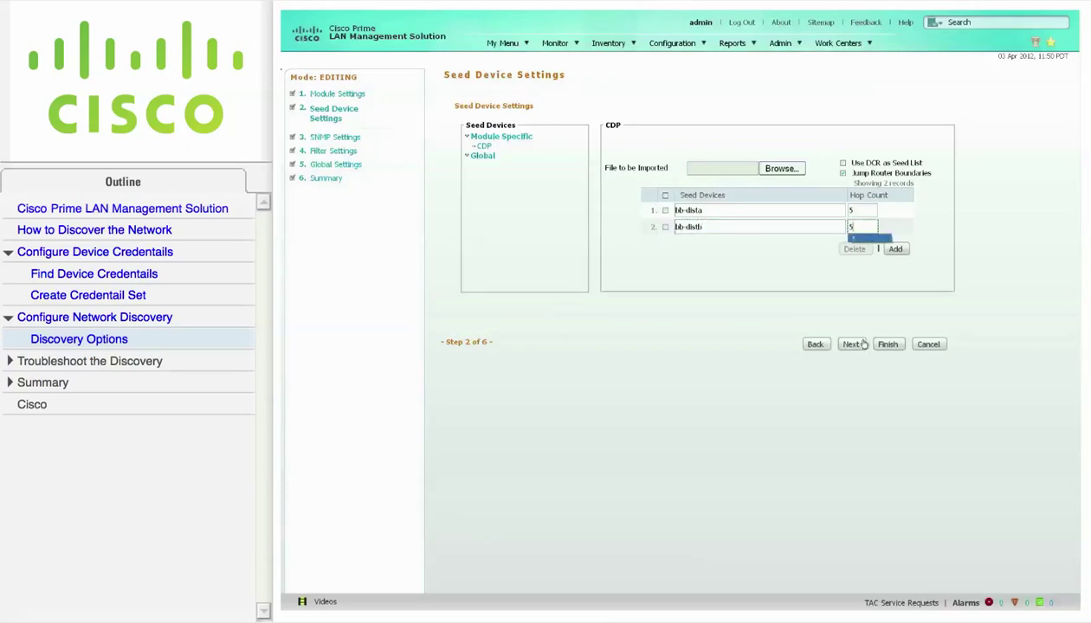
click(849, 344)
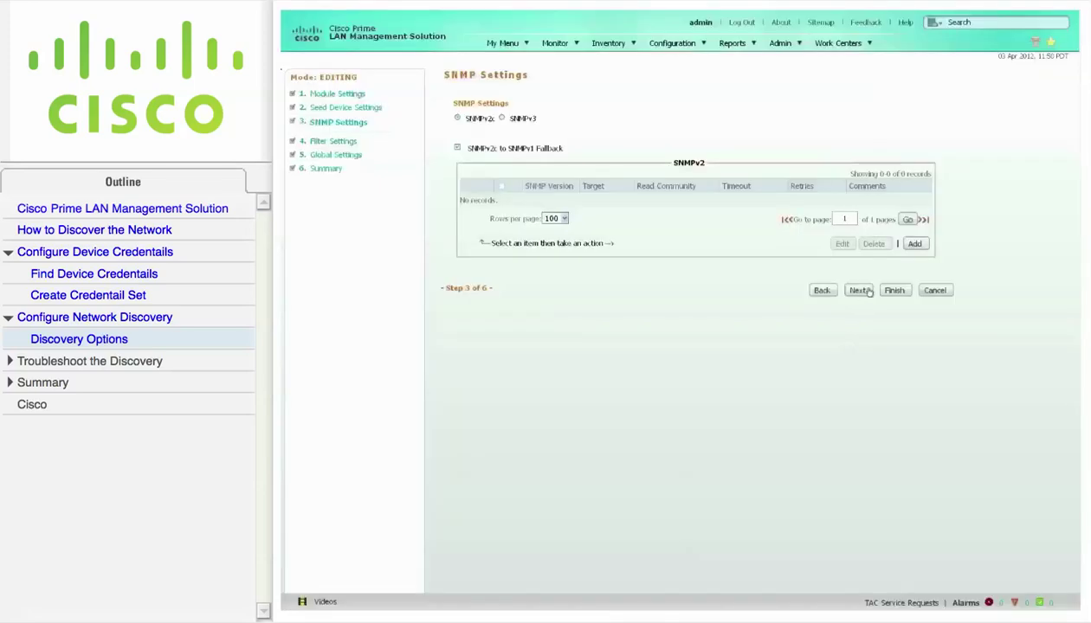
Add an SNMPv2 entry for target *.*.*.* with its read community string, then continue.
click(917, 245)
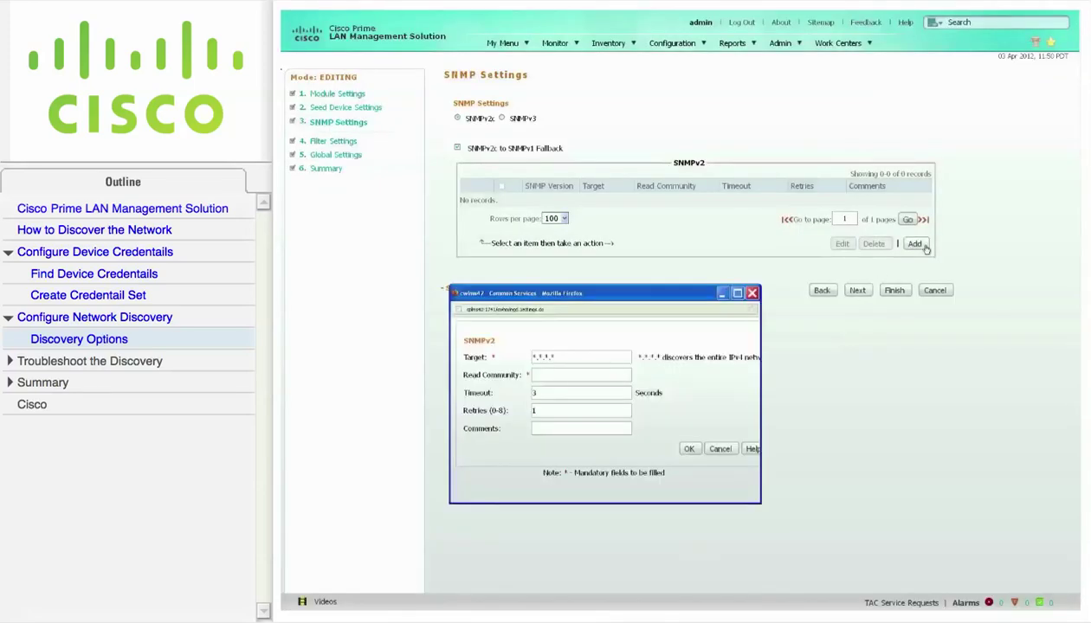
click(572, 357)
drag(572, 357, 517, 355)
click(541, 374)
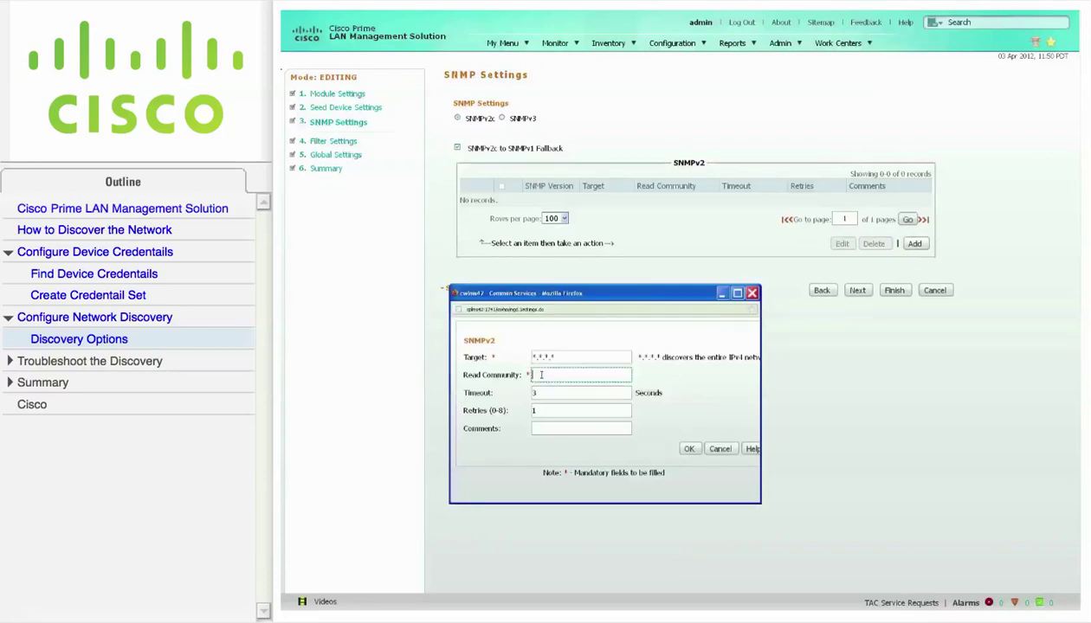
click(688, 449)
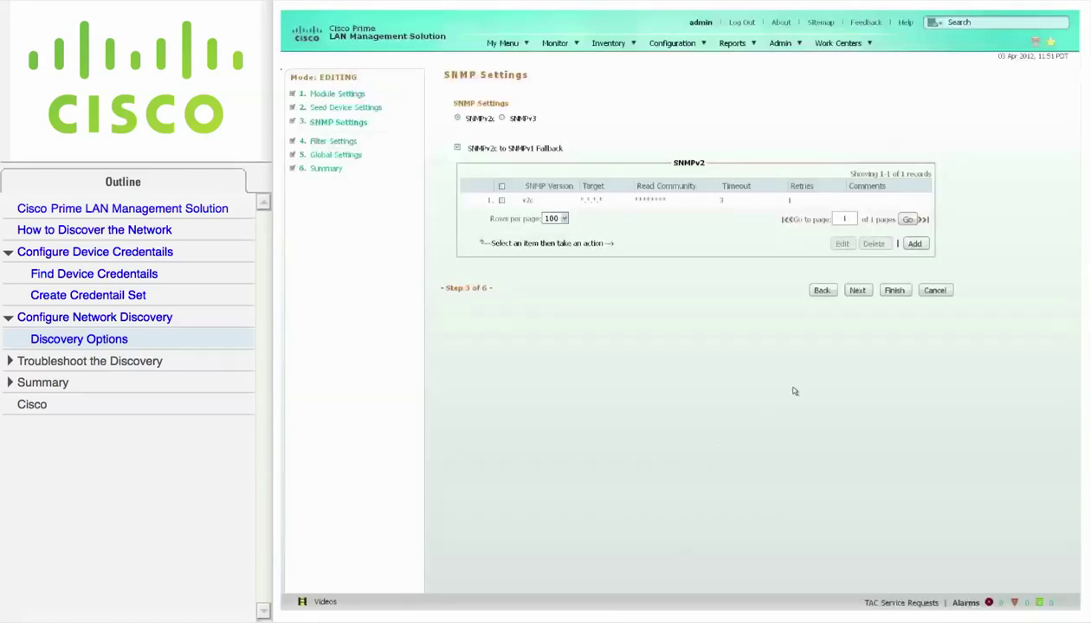
click(857, 291)
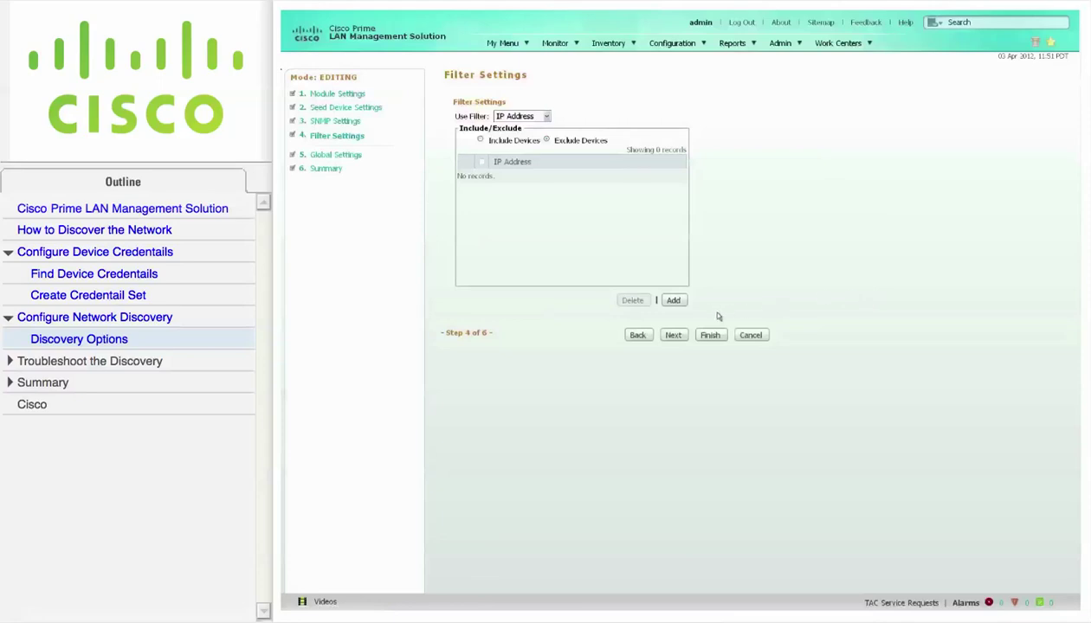
Make Dan the default credential set, use loopback addresses, and go to Summary.
click(682, 338)
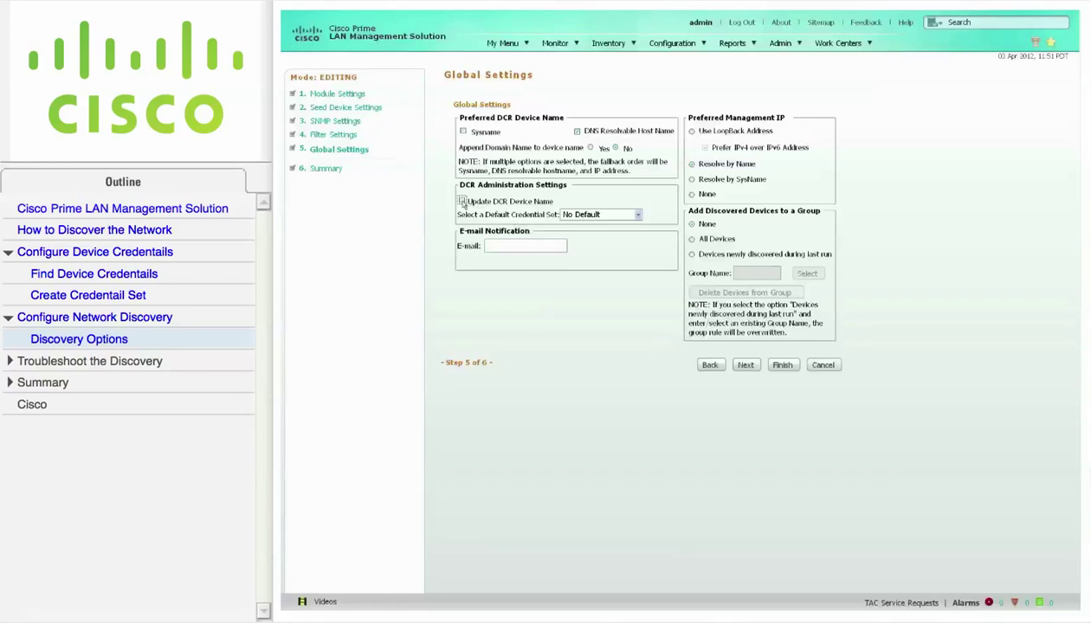
click(637, 216)
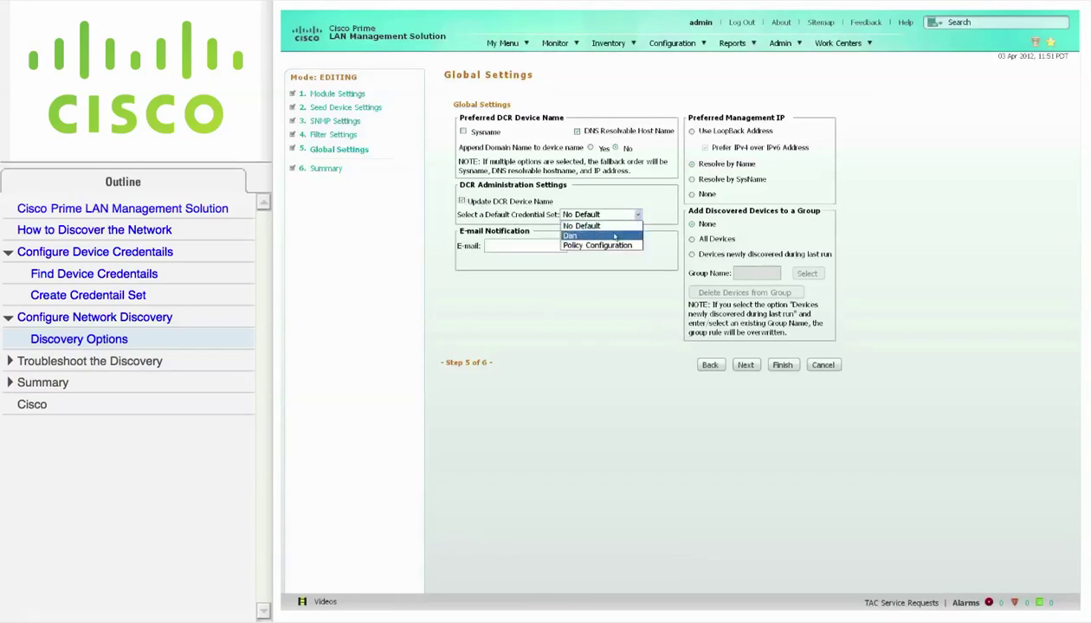
click(614, 236)
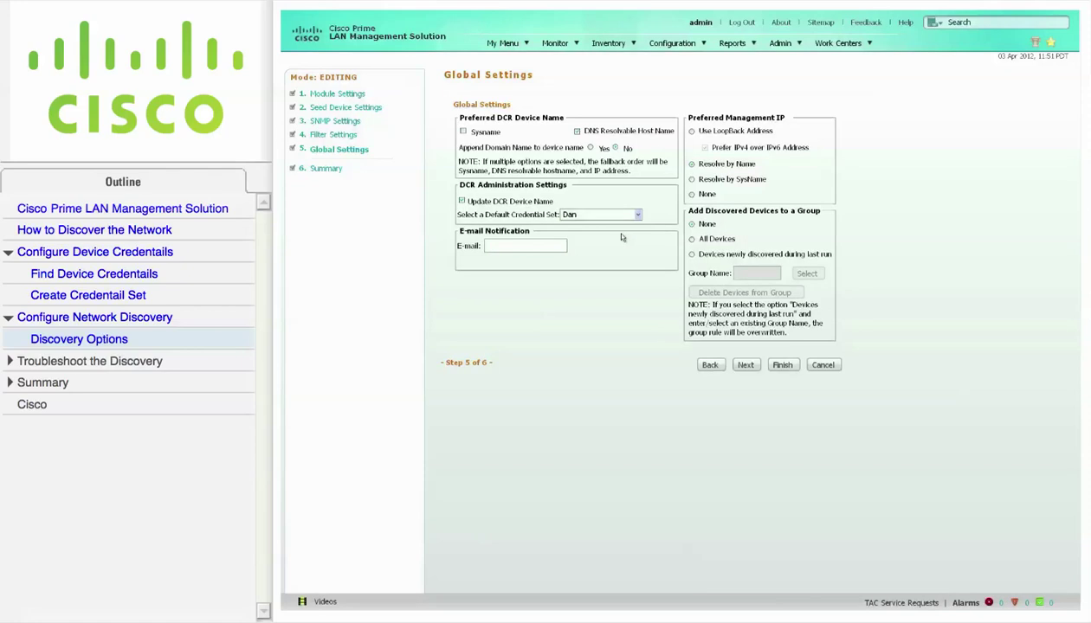
click(692, 132)
click(746, 365)
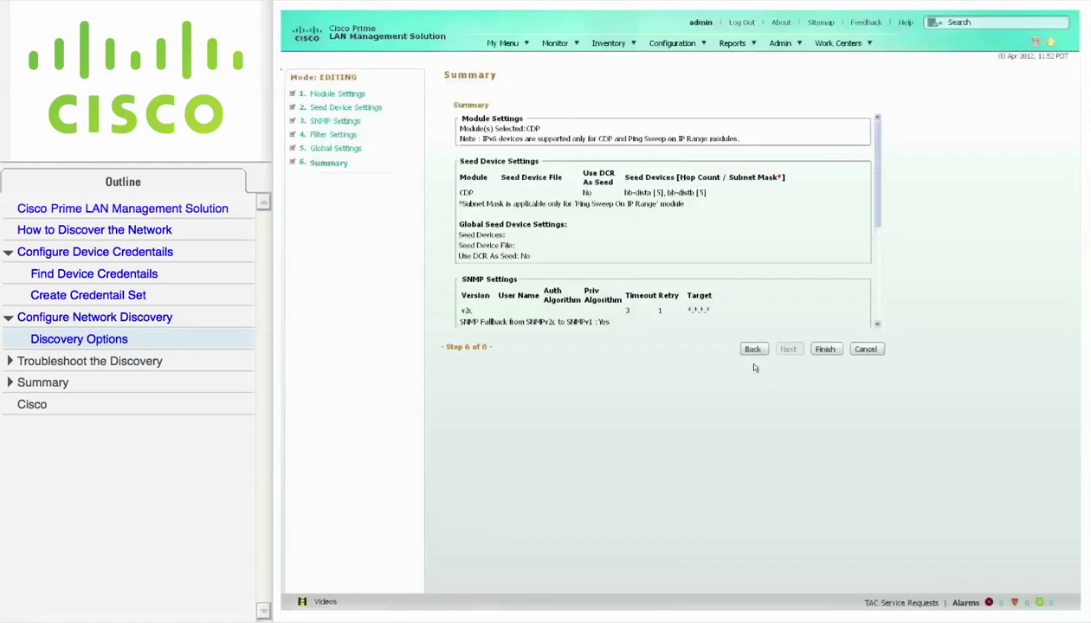
Save the discovery settings, start discovery, and refresh to see 20 devices found.
click(826, 350)
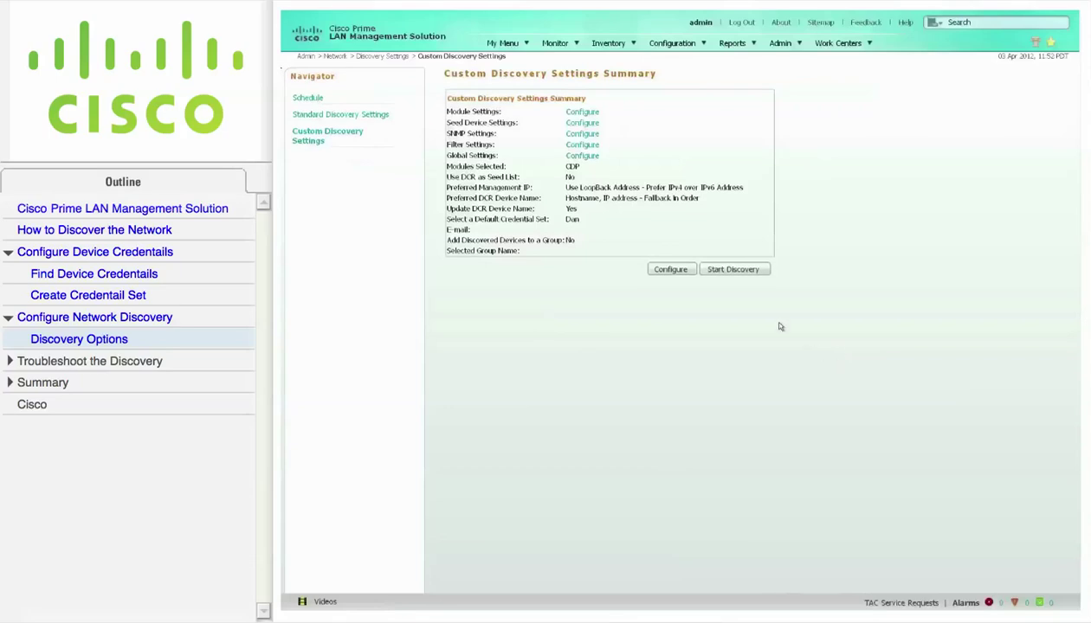
click(751, 271)
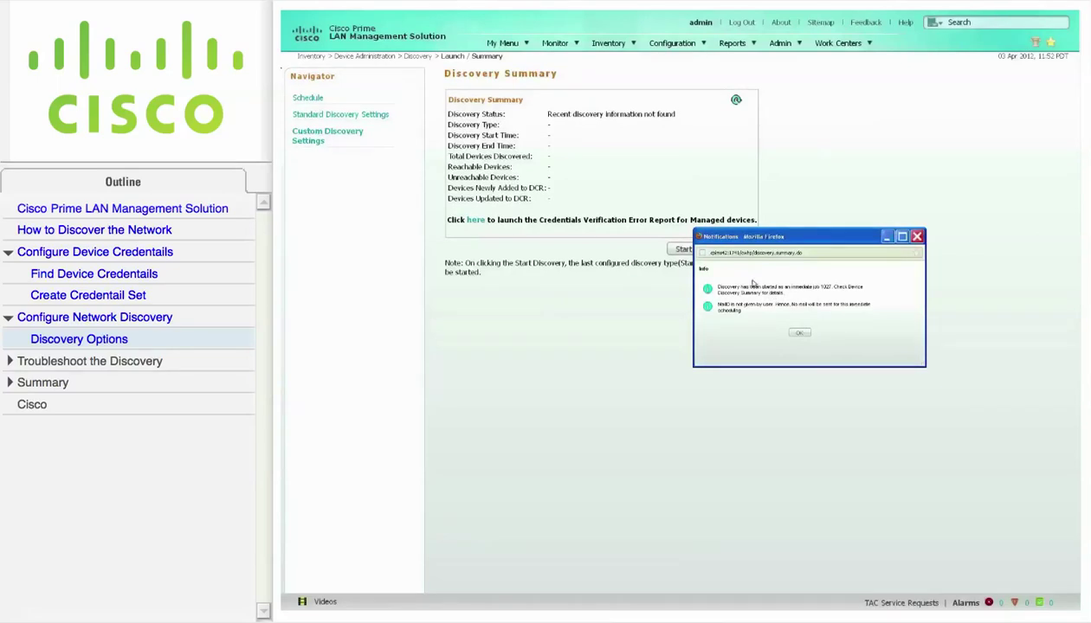
click(799, 335)
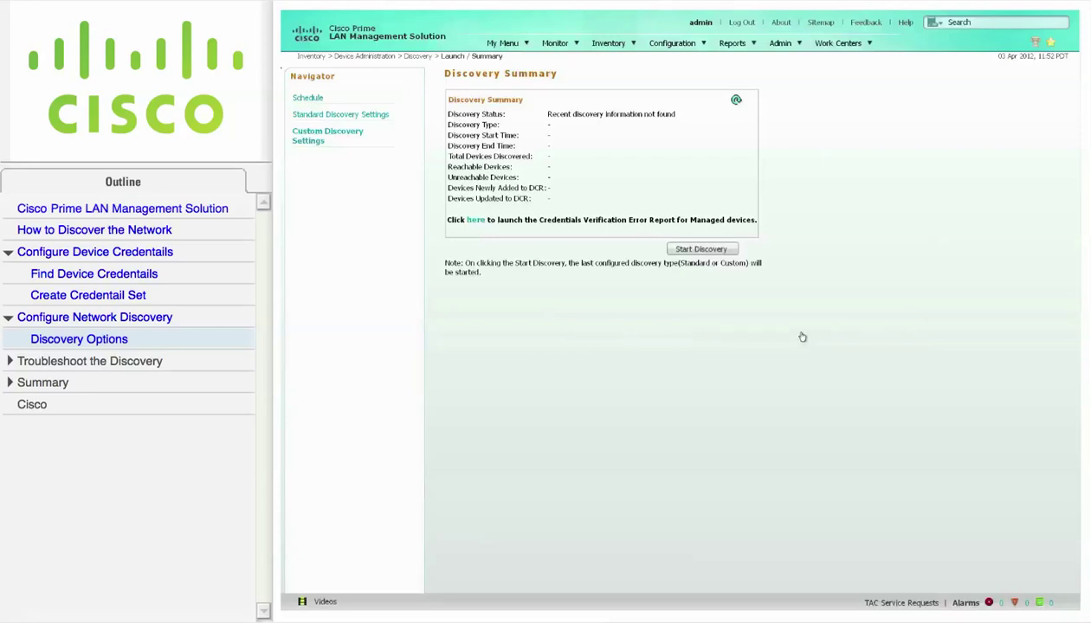
click(736, 102)
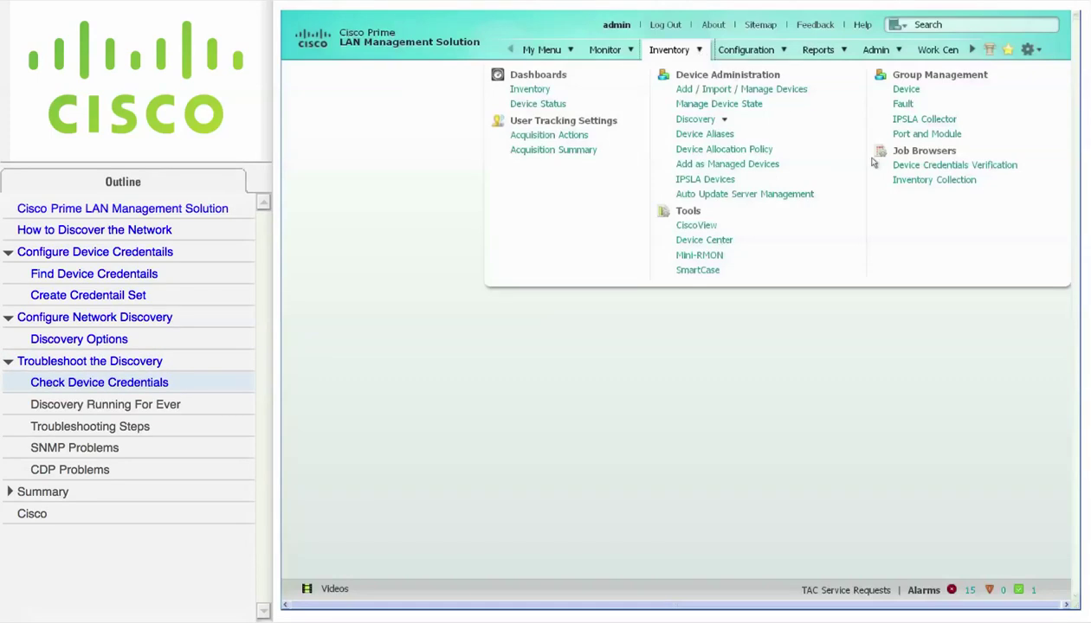
Create a verification job checking SNMP Read, Read Write, Telnet and Telnet Enable.
click(952, 167)
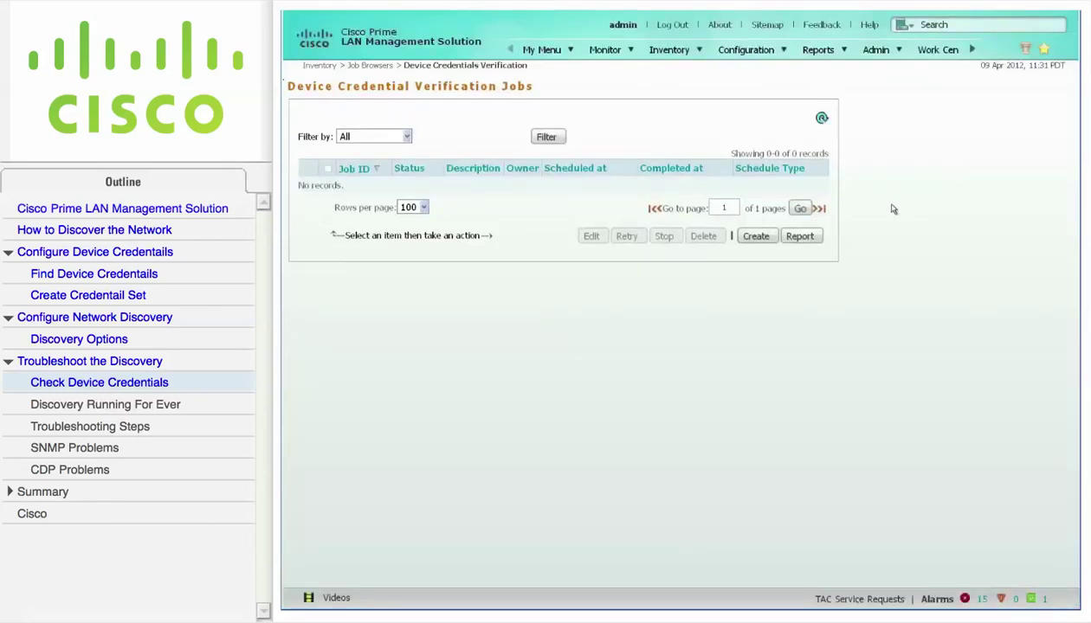
click(767, 238)
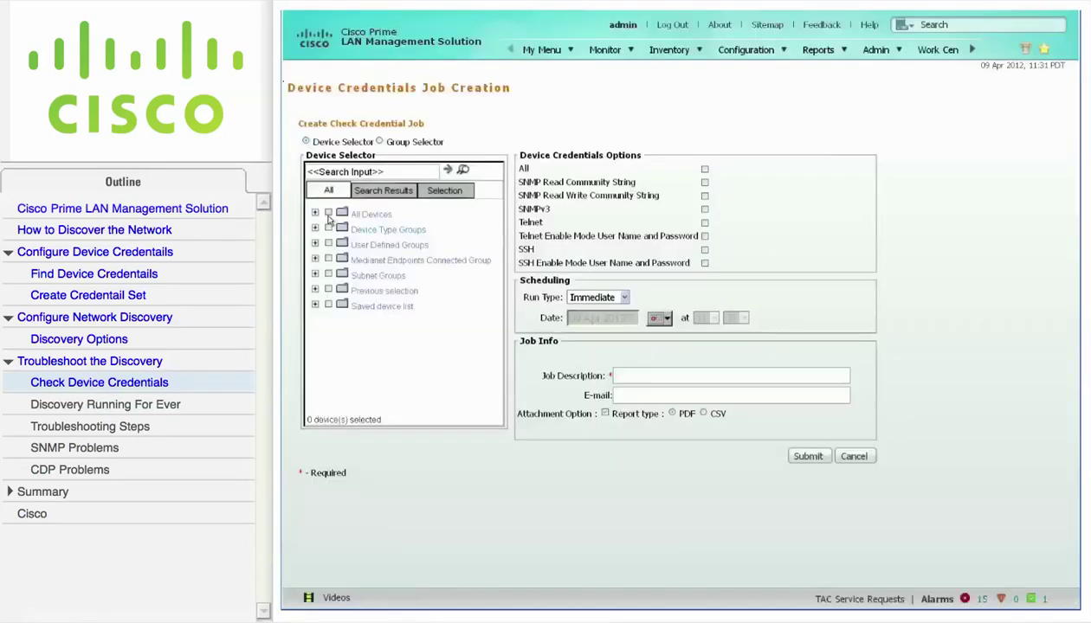
click(705, 183)
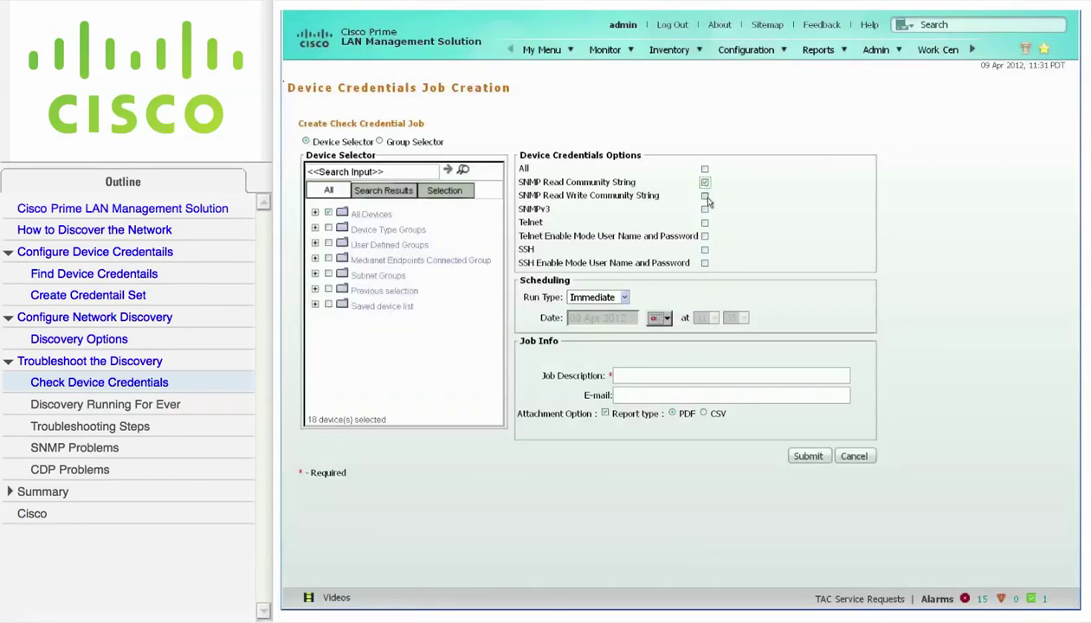
click(704, 195)
click(705, 223)
click(705, 236)
Schedule it Daily, describe it 'Check Credentials', drop the attachment, and submit.
click(625, 297)
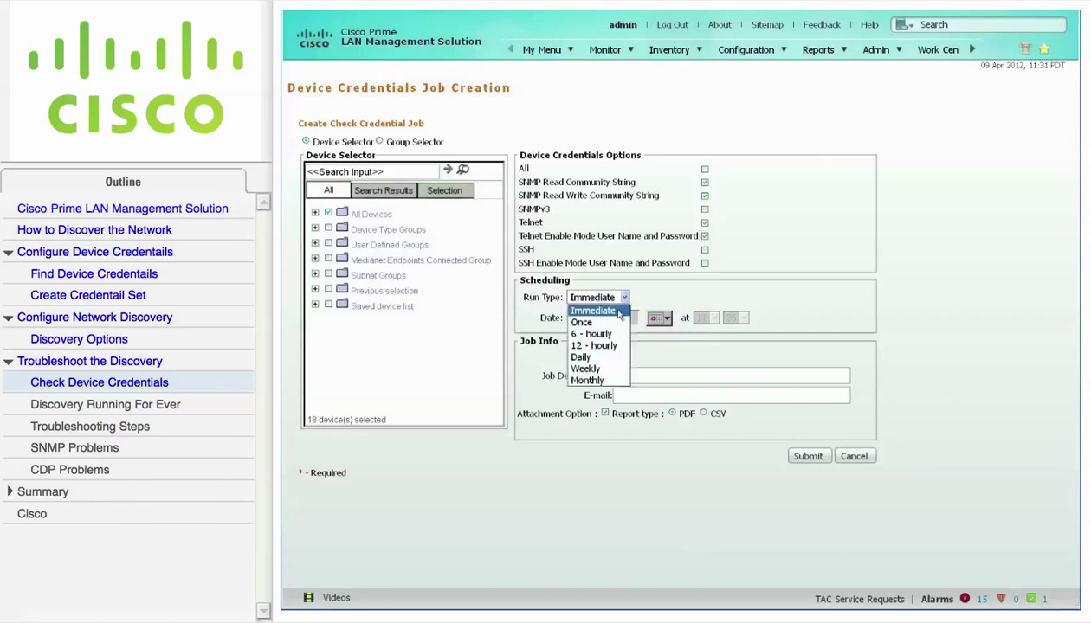
click(608, 357)
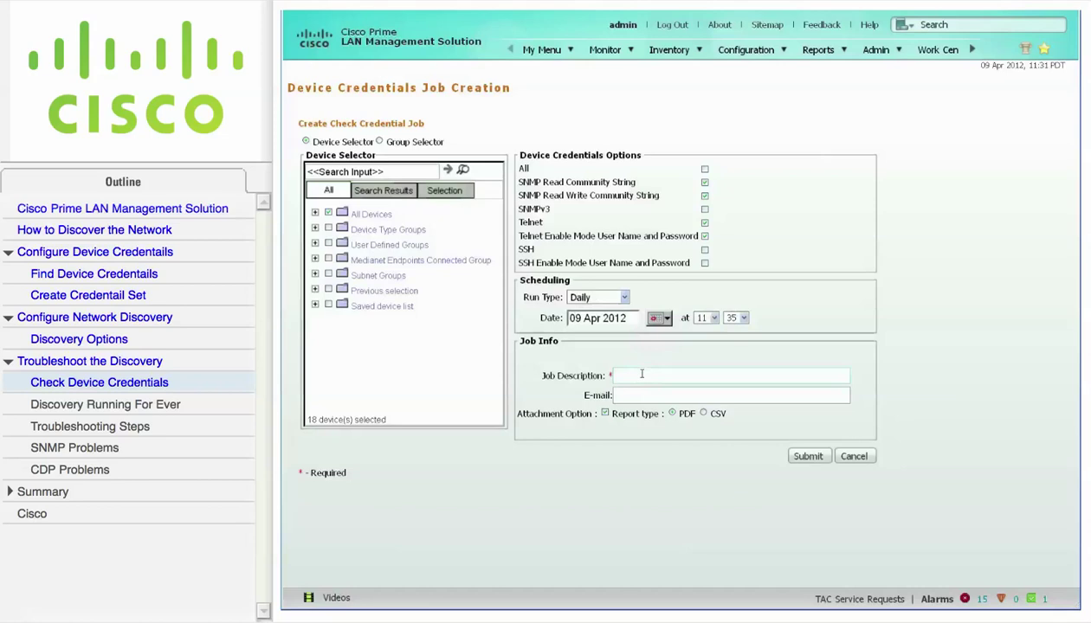
click(640, 374)
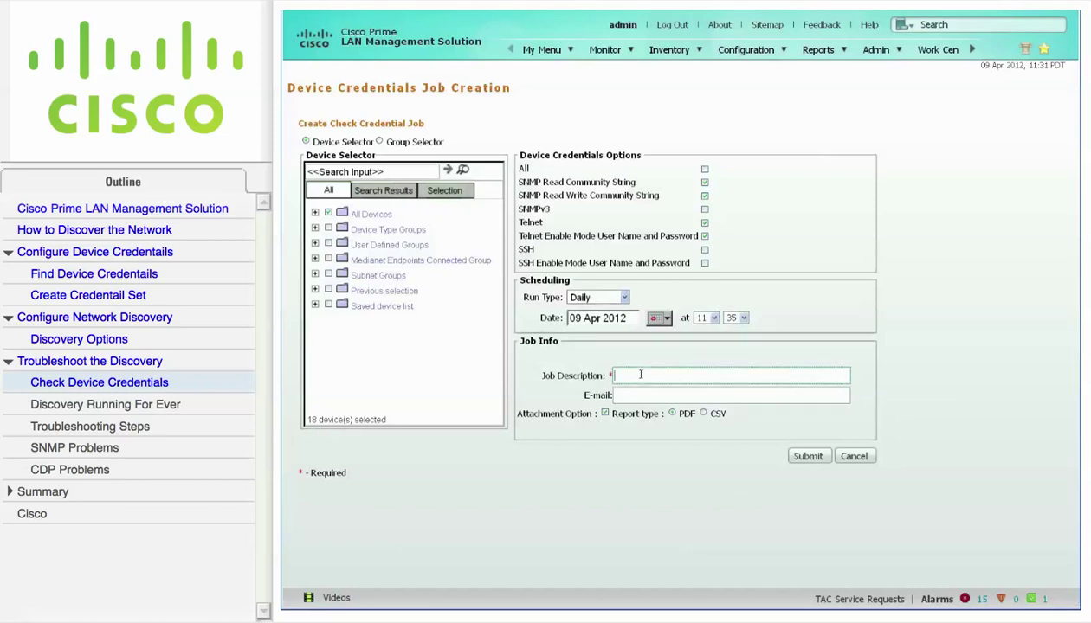
text(Check )
text(Credentia)
text(ls)
click(605, 414)
click(811, 459)
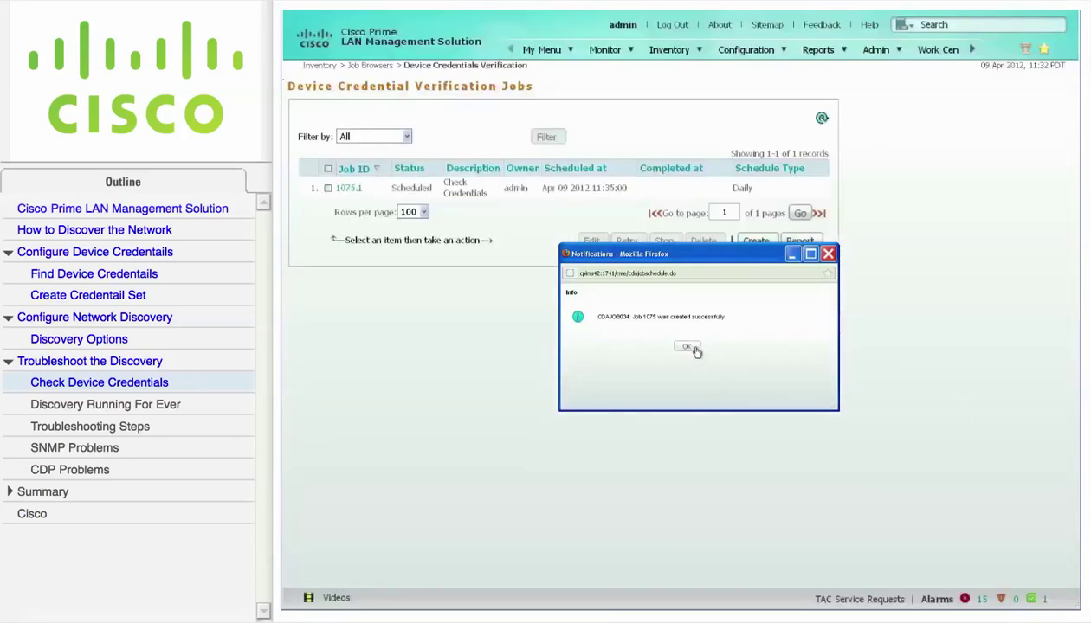
Dismiss the confirmation and refresh the job list until job 1075.1 finishes.
click(687, 347)
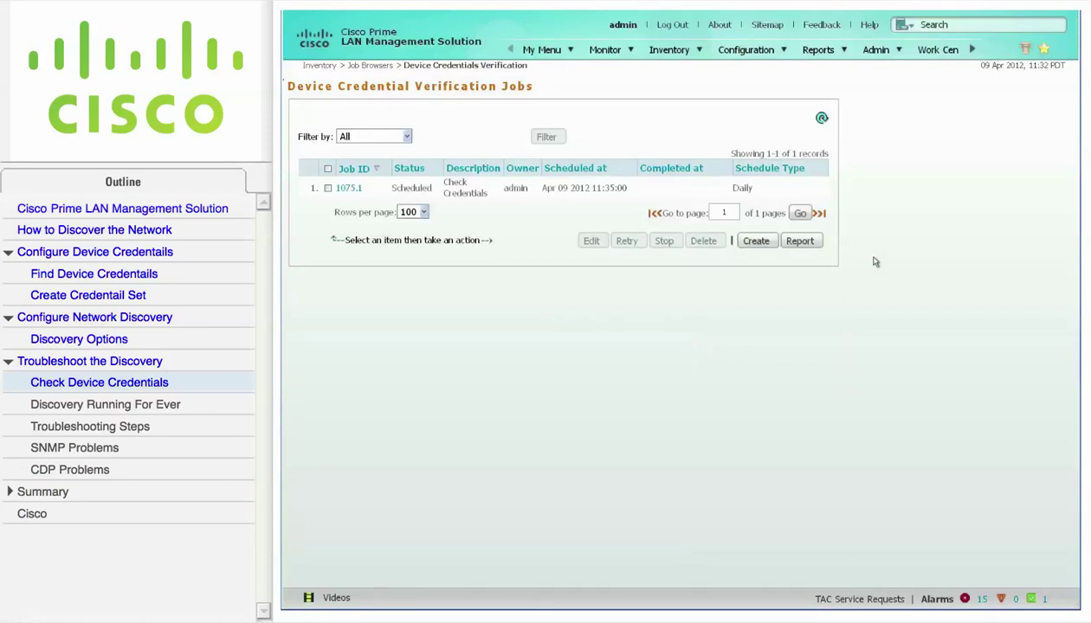
click(822, 119)
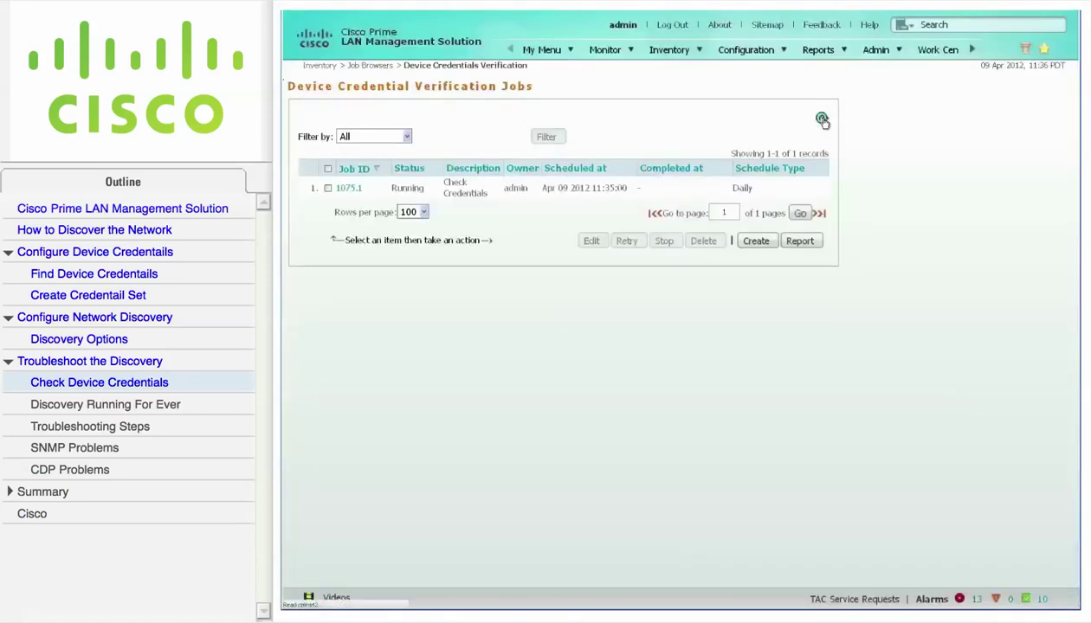
click(822, 119)
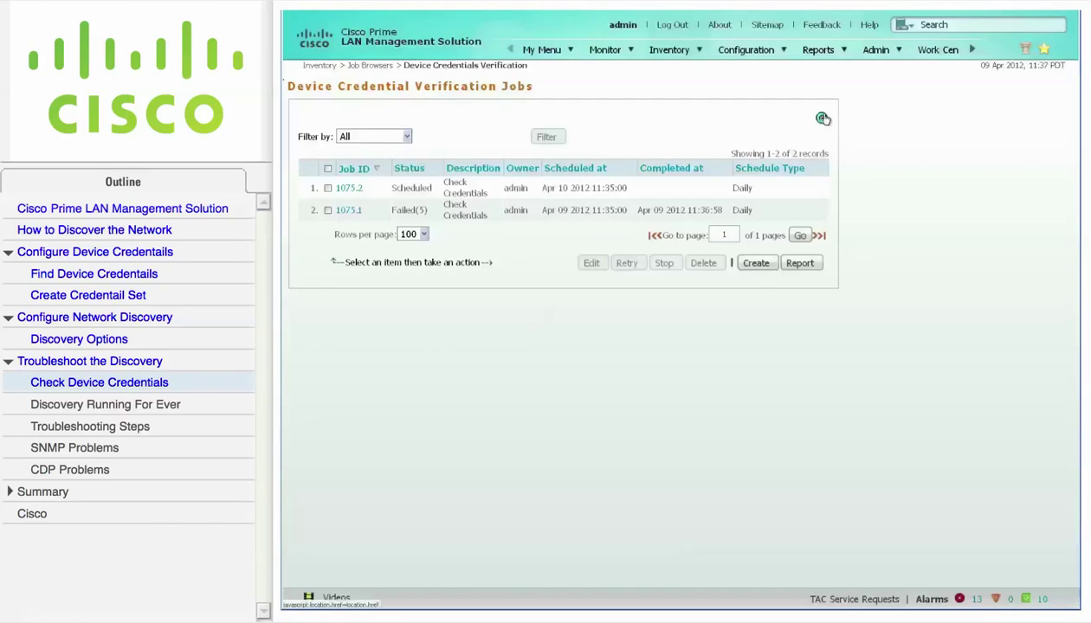
Open job 1075.1's Failed Devices and start editing their device credentials.
click(350, 212)
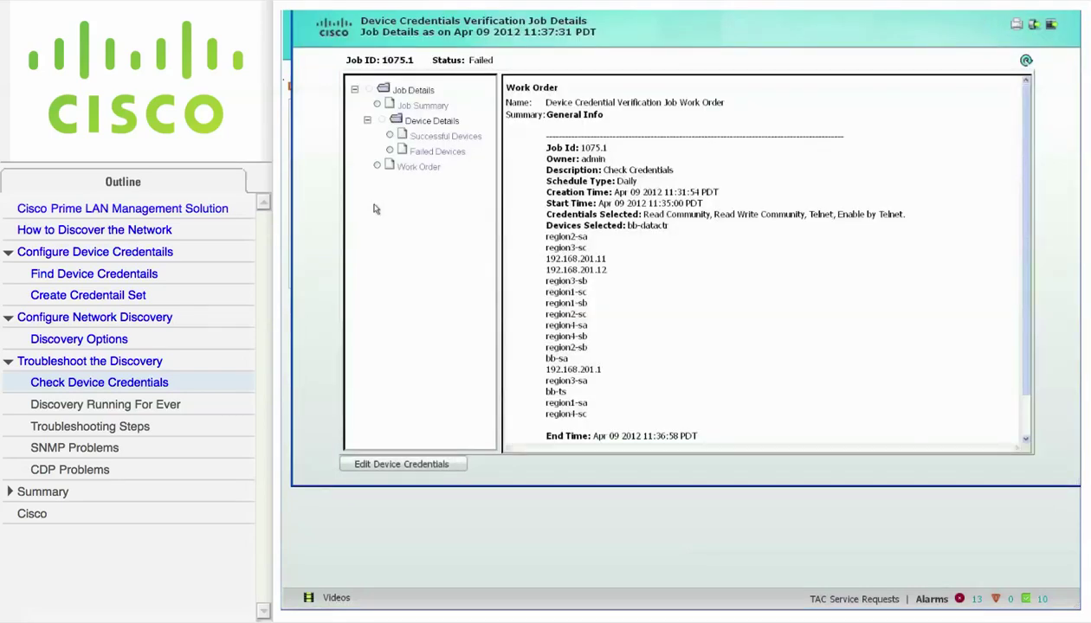
click(444, 154)
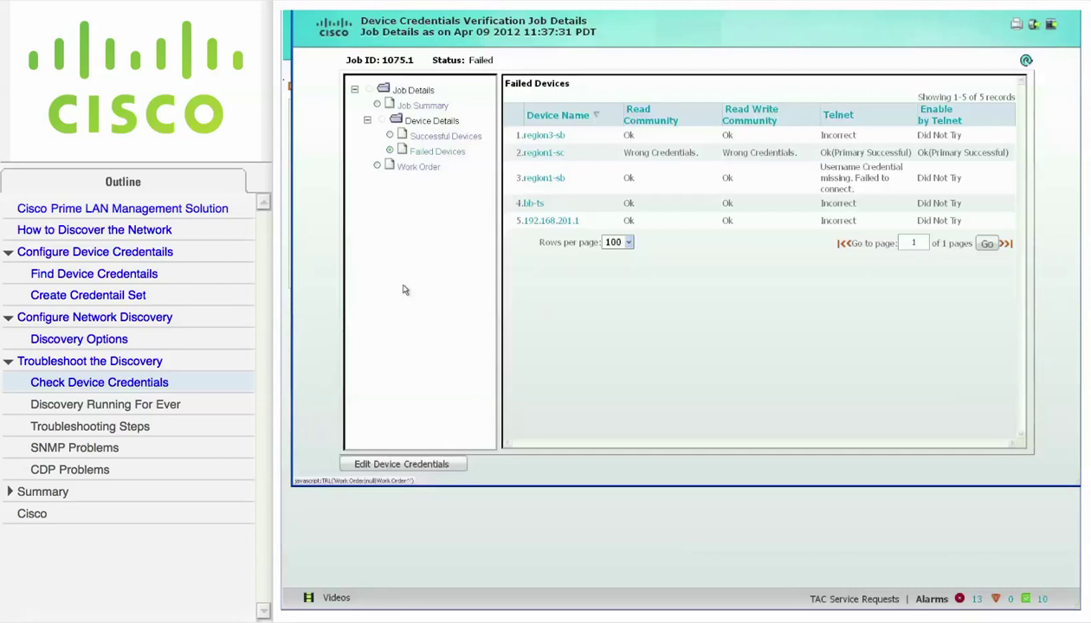
click(416, 467)
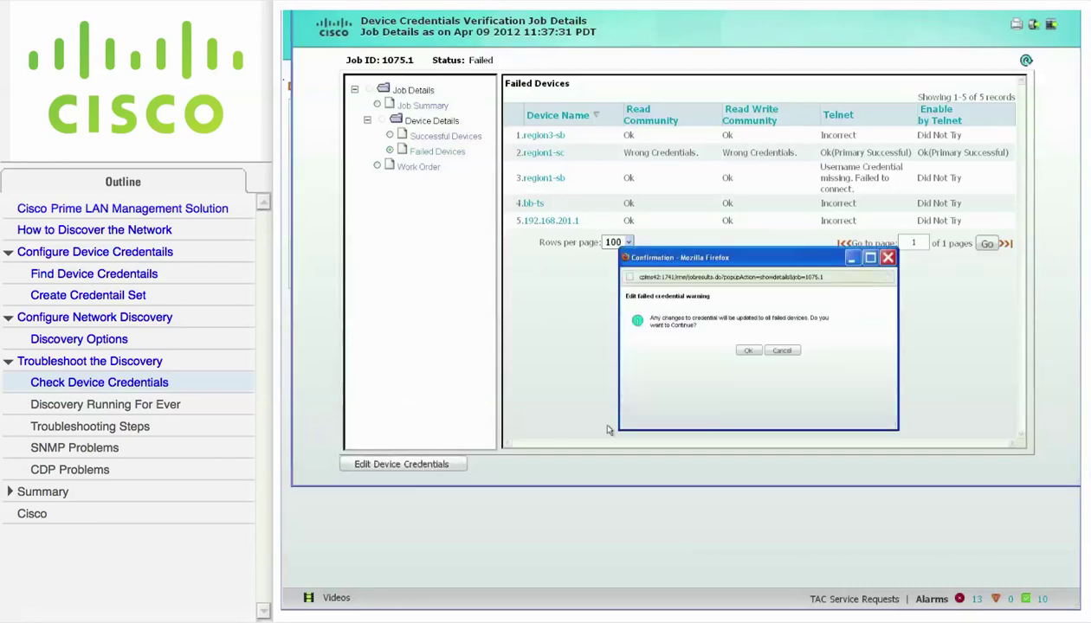
click(744, 350)
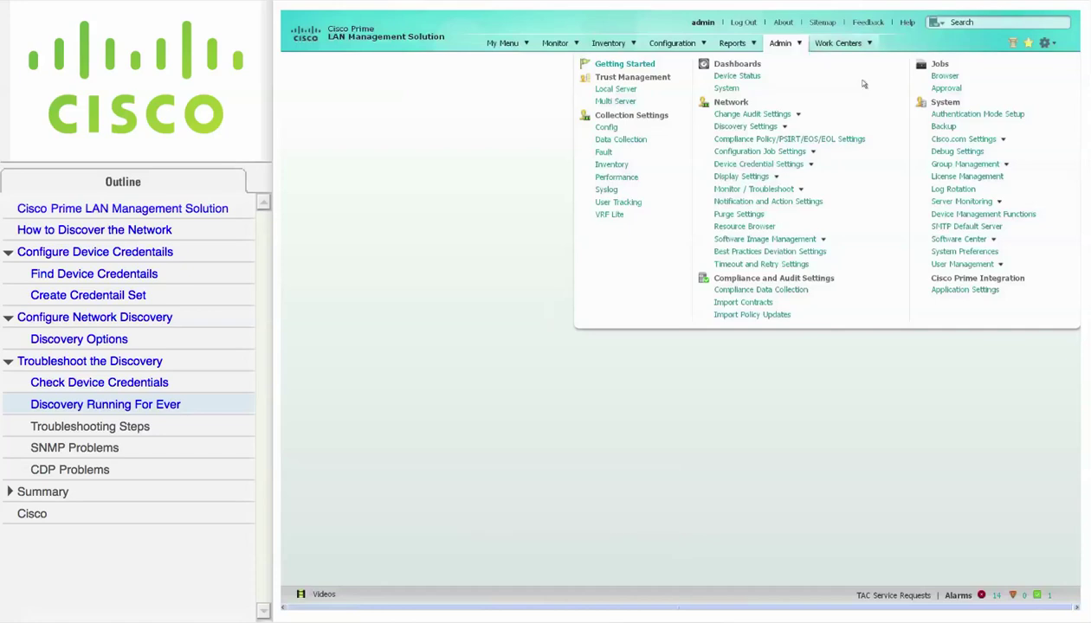
In Server Monitoring > Processes, select and stop CSDiscovery.
click(998, 201)
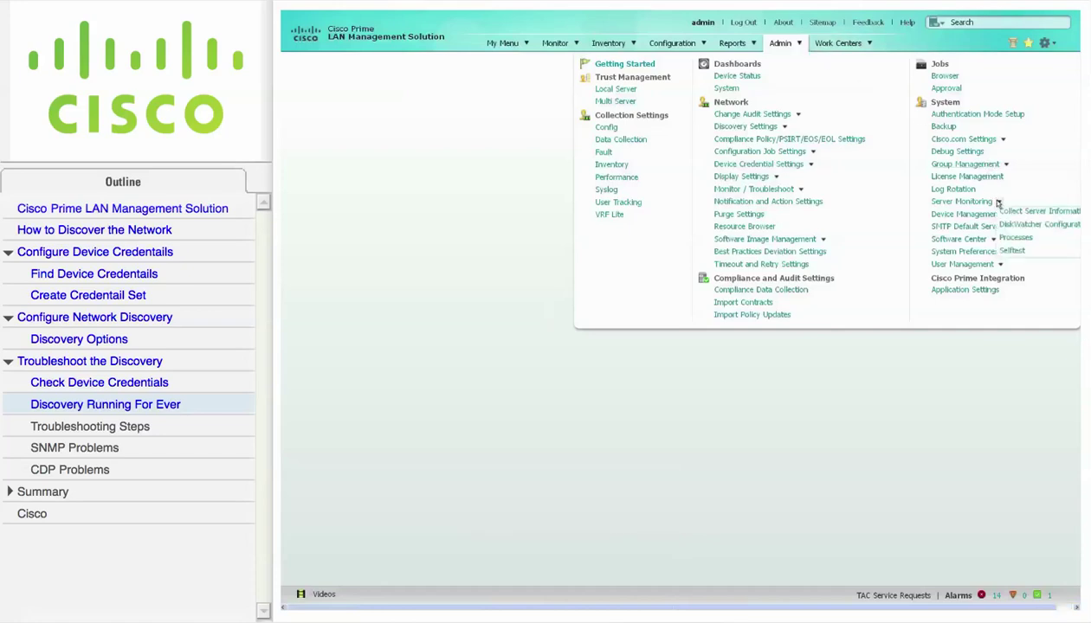
click(1016, 238)
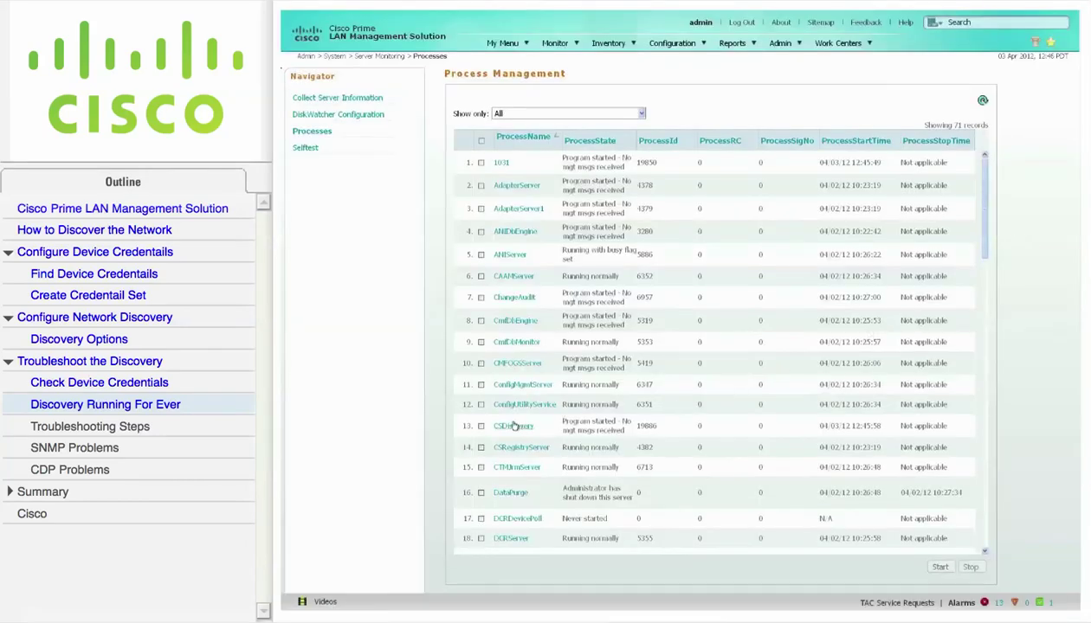
click(480, 425)
click(981, 568)
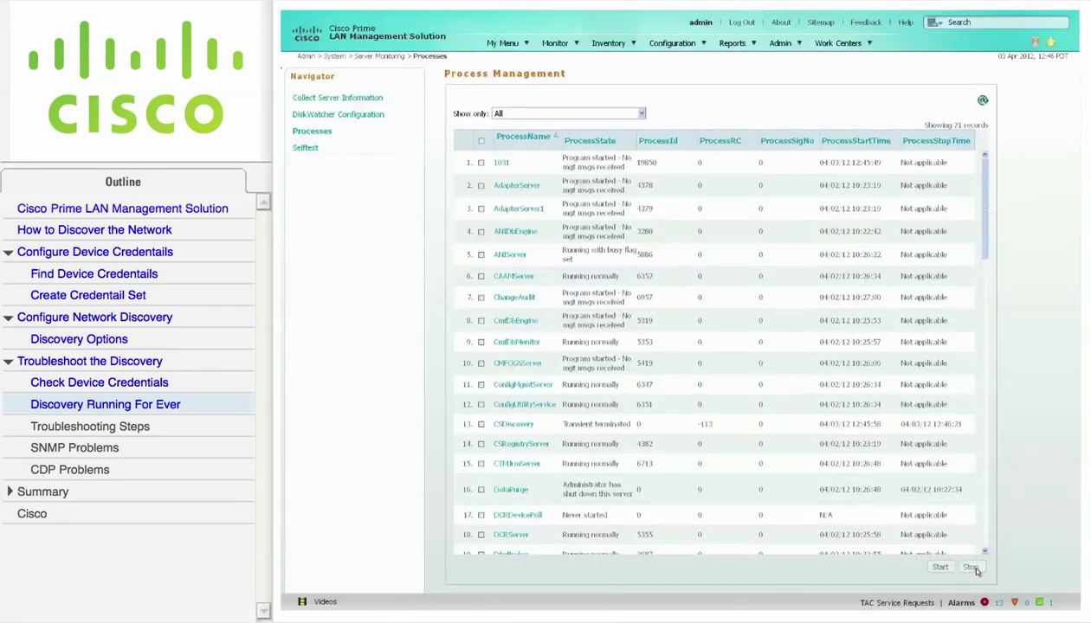